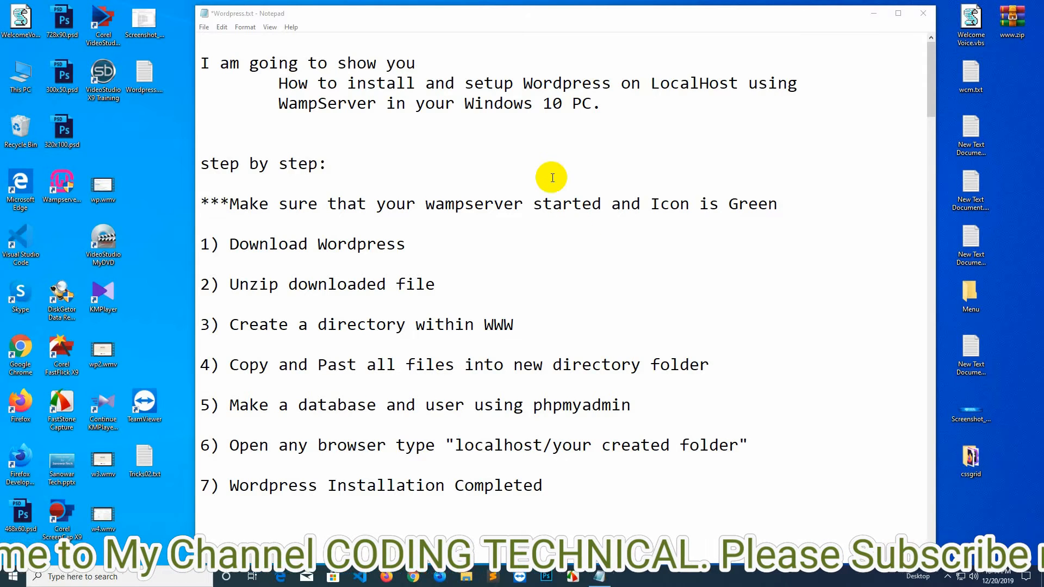
# Check that WampServer is running and highlight step 1, Download Wordpress, in the notes.
pyautogui.click(61, 184)
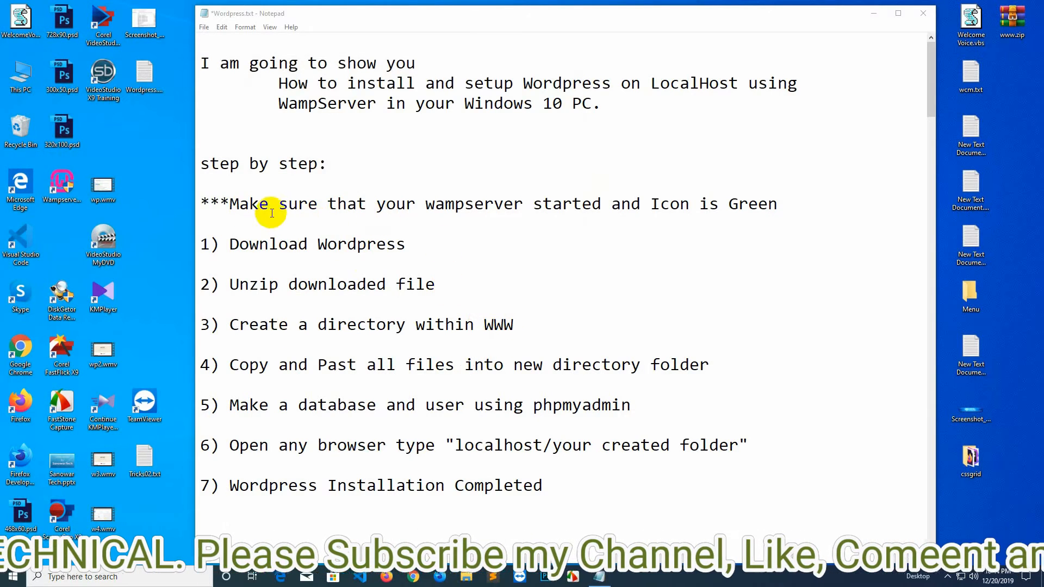
pyautogui.moveTo(206, 204); pyautogui.dragTo(799, 198)
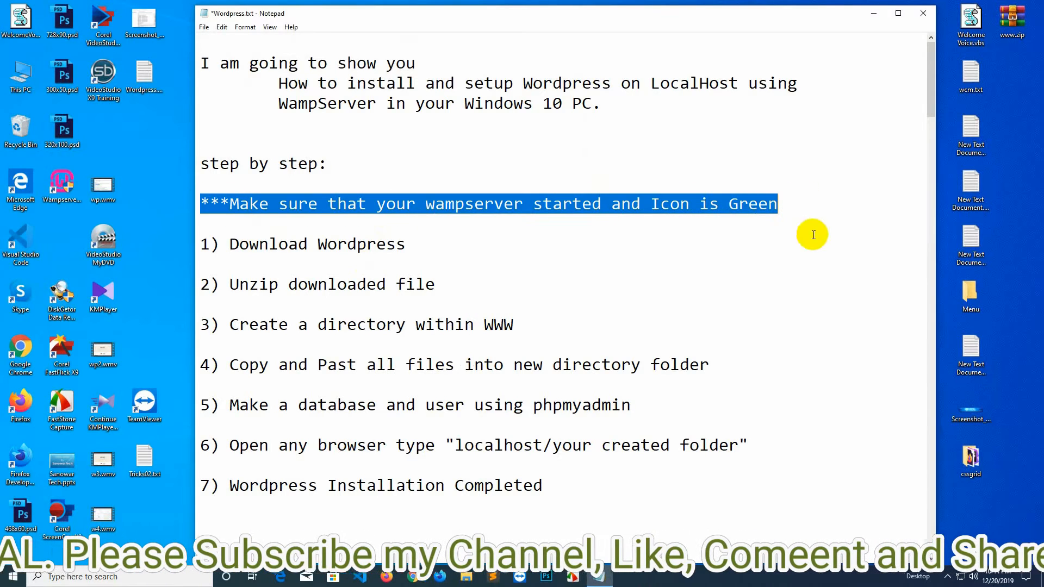
pyautogui.click(939, 575)
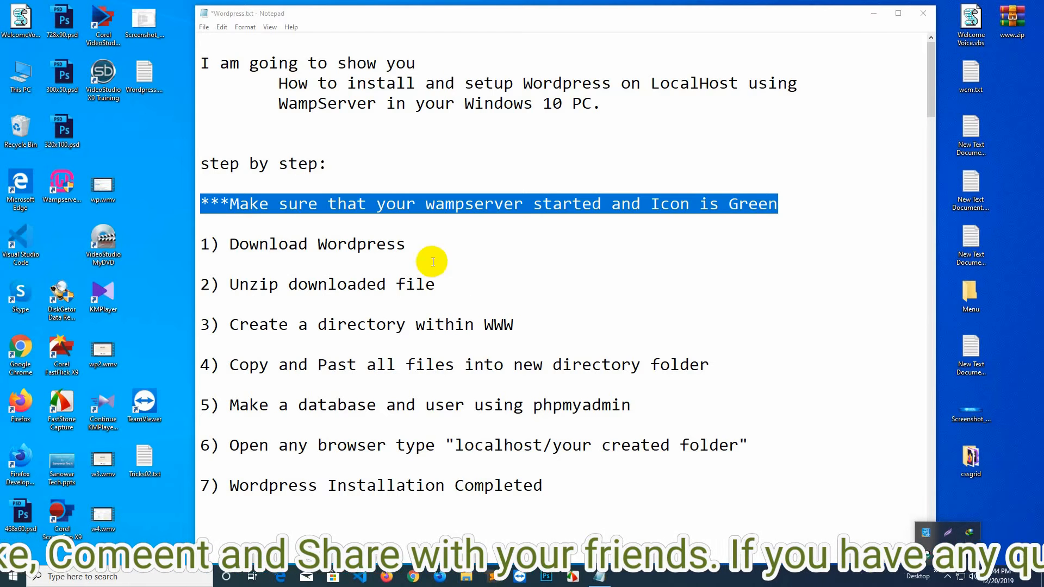
pyautogui.click(416, 241)
pyautogui.moveTo(407, 244); pyautogui.dragTo(201, 244)
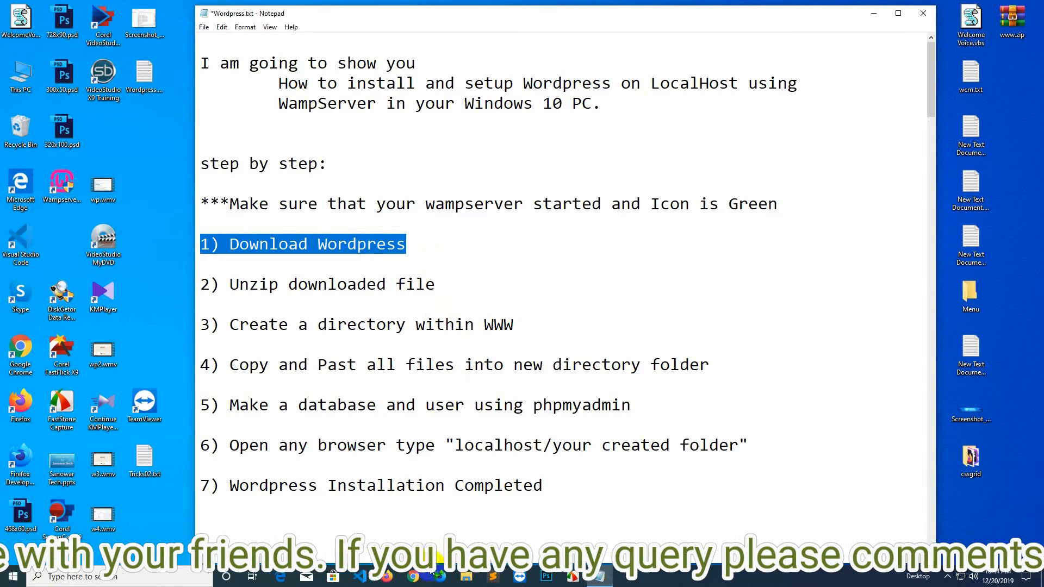
# Go to wordpress.org in Firefox and open the Get WordPress download page.
pyautogui.click(386, 576)
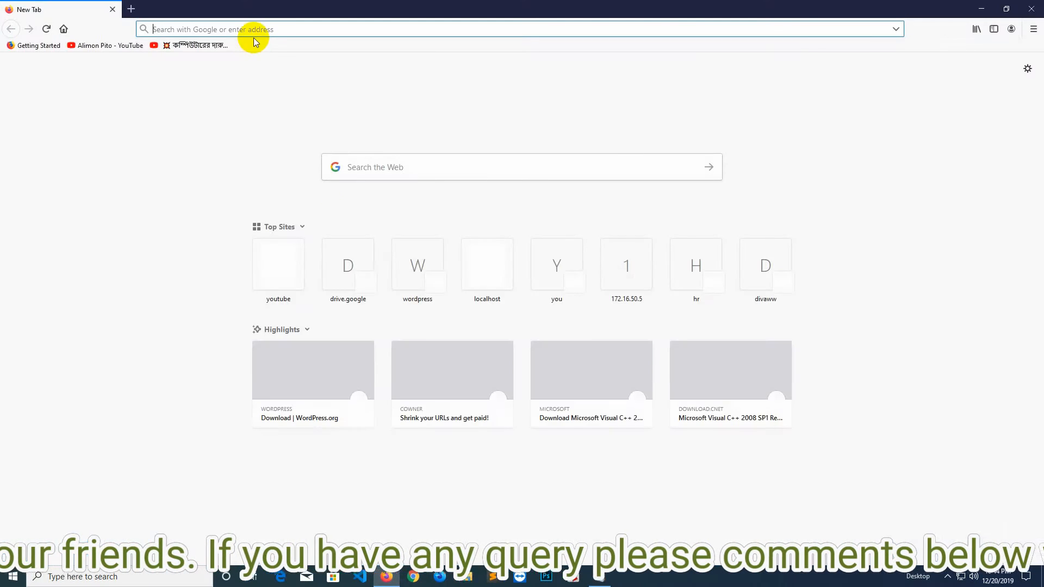
pyautogui.write('wordpress.org/')
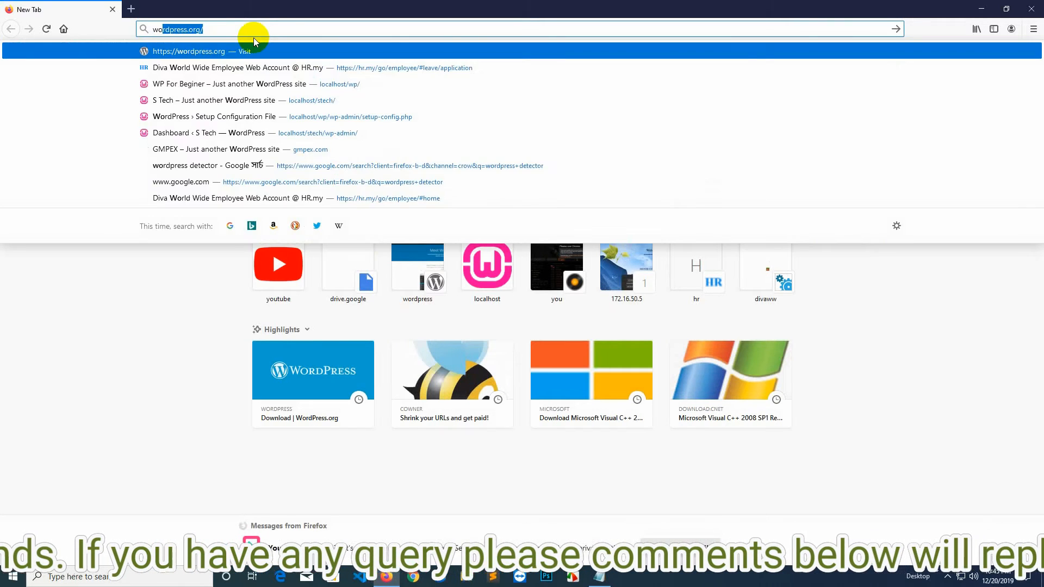
pyautogui.press('Return')
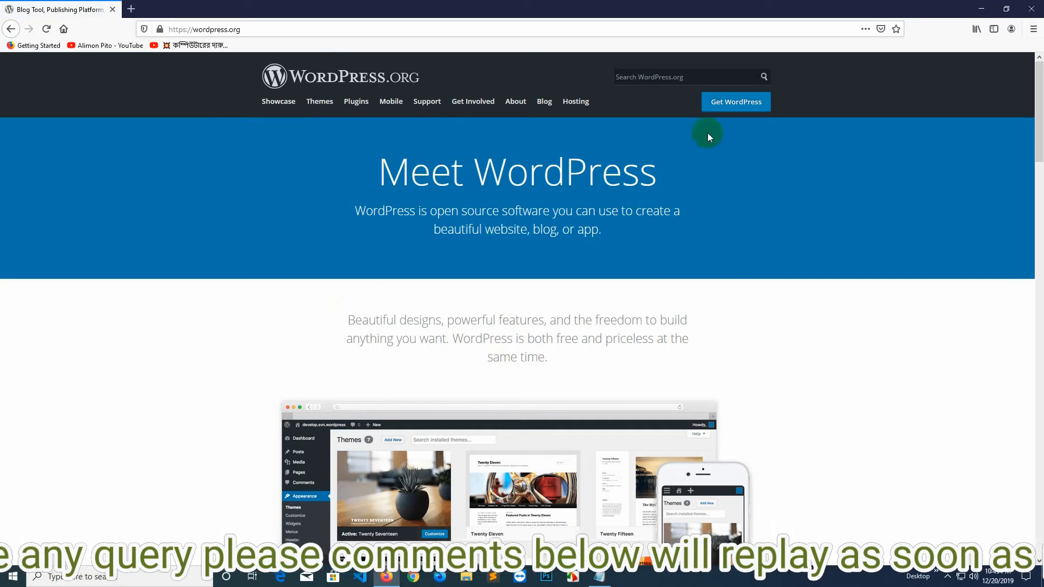
pyautogui.click(717, 105)
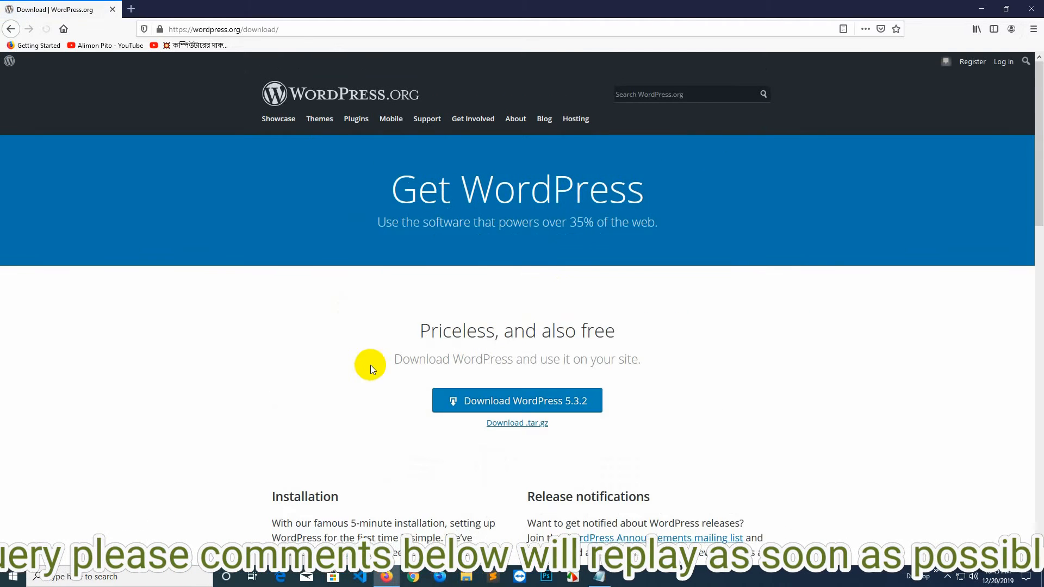
pyautogui.rightClick(504, 405)
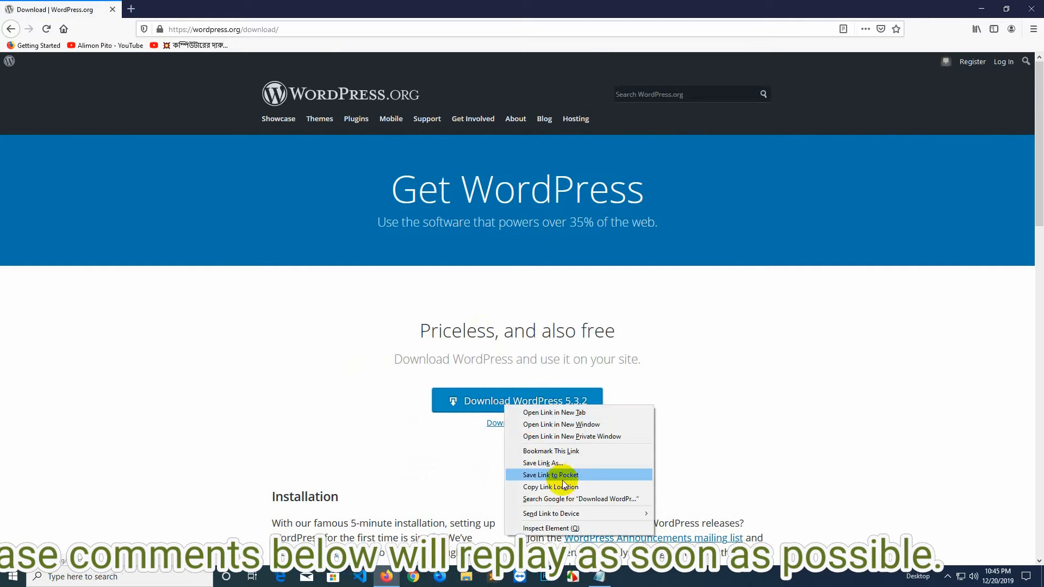
pyautogui.click(676, 454)
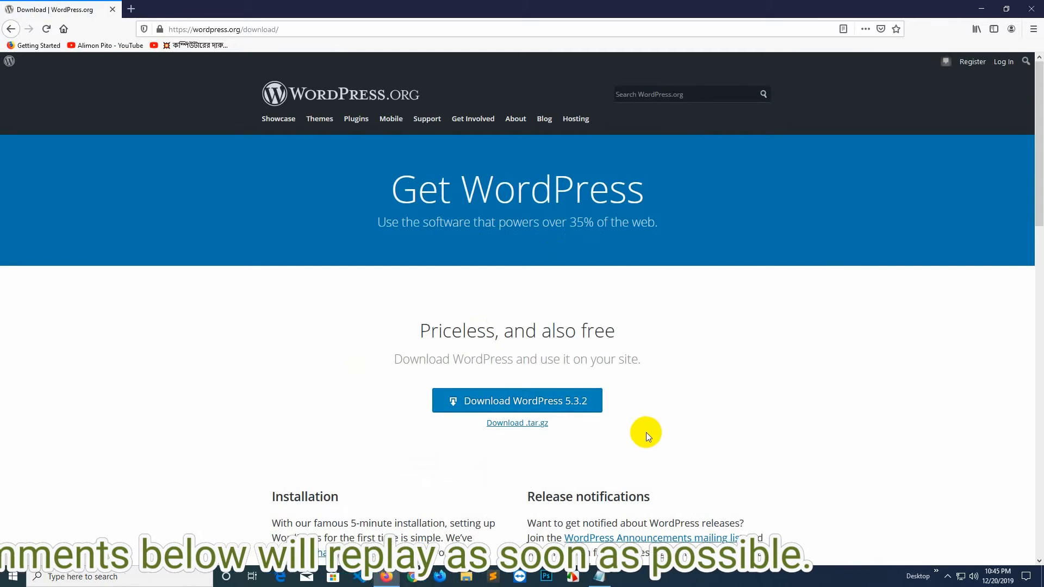
# Open Internet Download Manager from the tray and move its window aside.
pyautogui.click(949, 576)
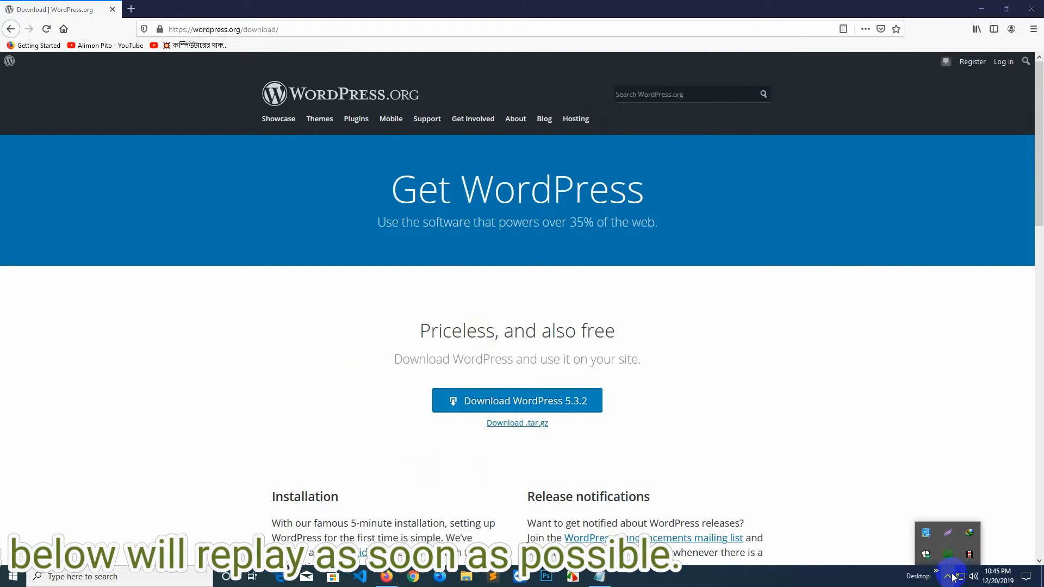
pyautogui.doubleClick(969, 532)
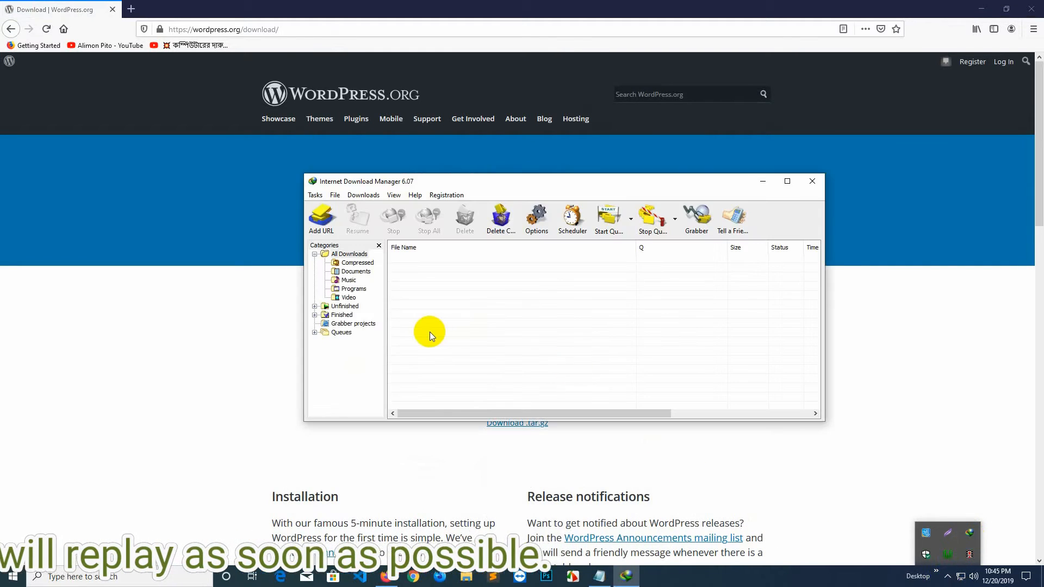
pyautogui.click(324, 220)
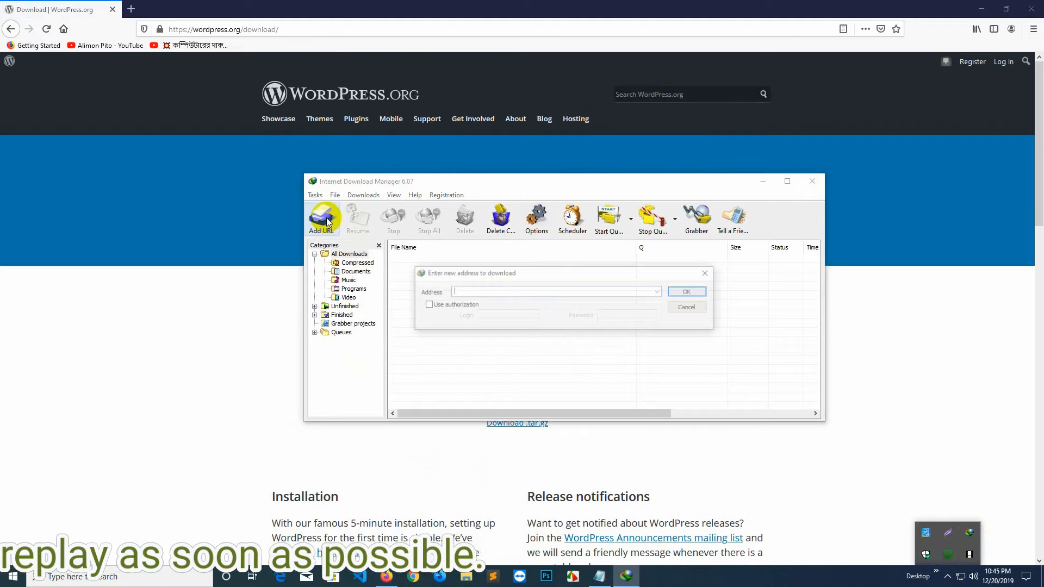
pyautogui.rightClick(494, 290)
pyautogui.click(688, 314)
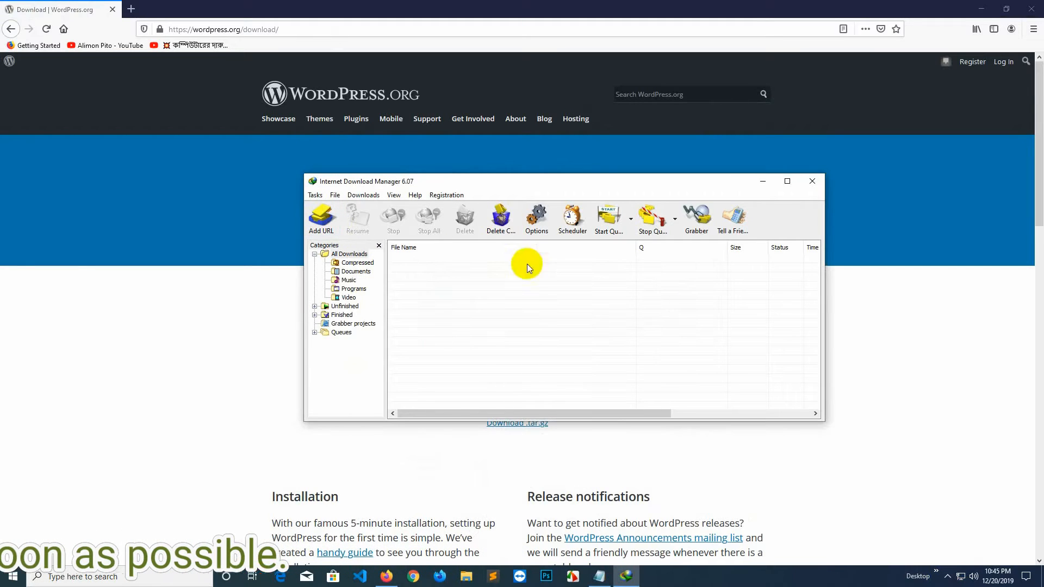
pyautogui.moveTo(429, 180); pyautogui.dragTo(699, 182)
# Copy the Download WordPress link and add it to IDM to download wordpress-5.3.2.zip.
pyautogui.rightClick(513, 403)
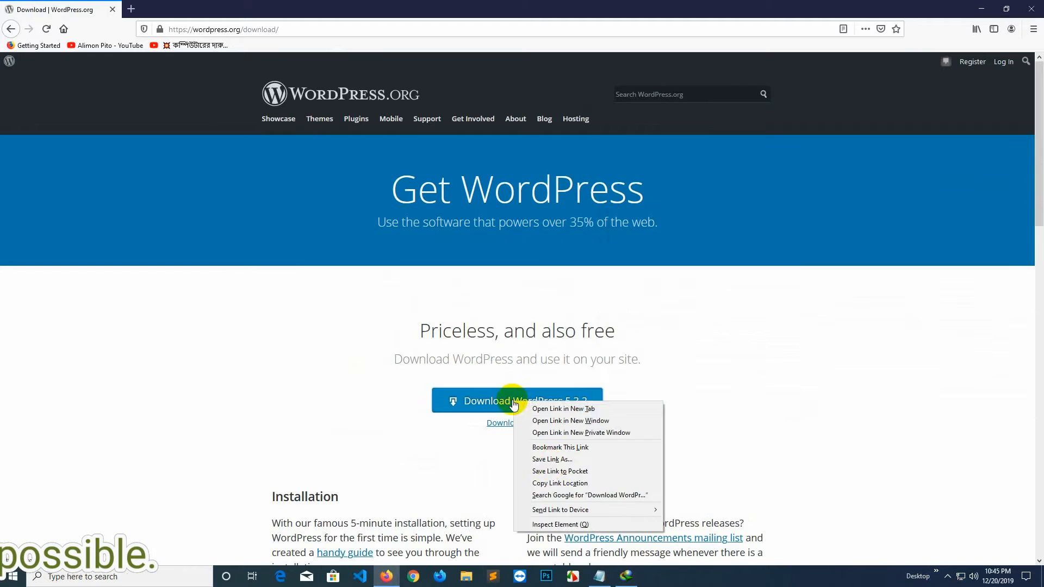
pyautogui.click(560, 483)
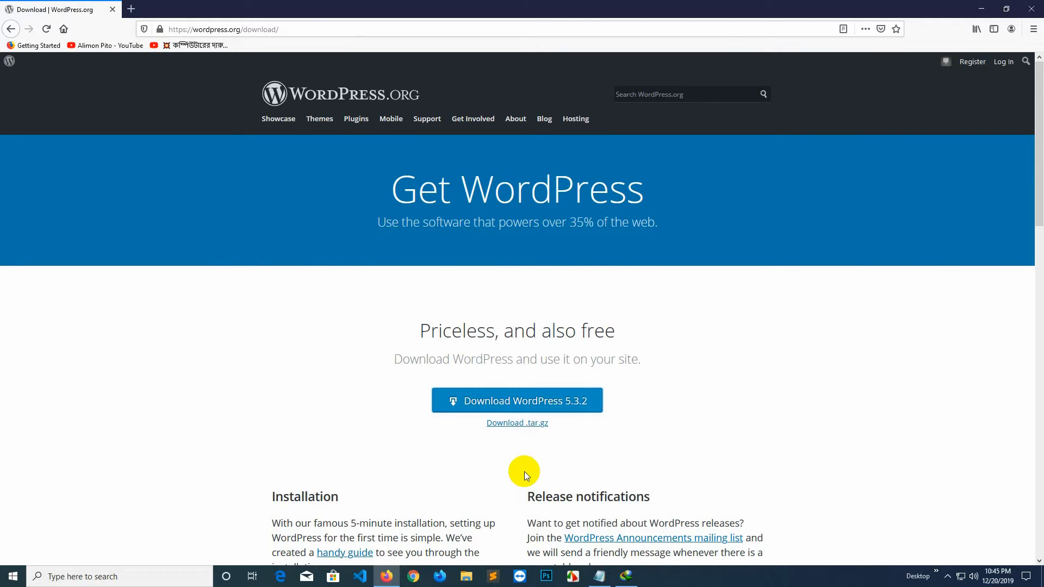
pyautogui.click(625, 575)
pyautogui.click(590, 220)
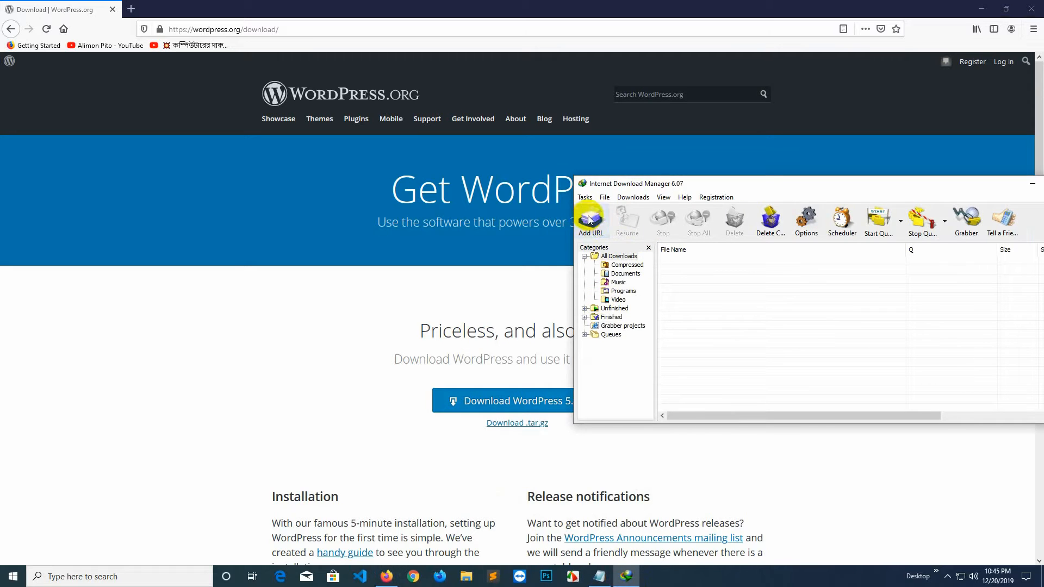
pyautogui.click(950, 294)
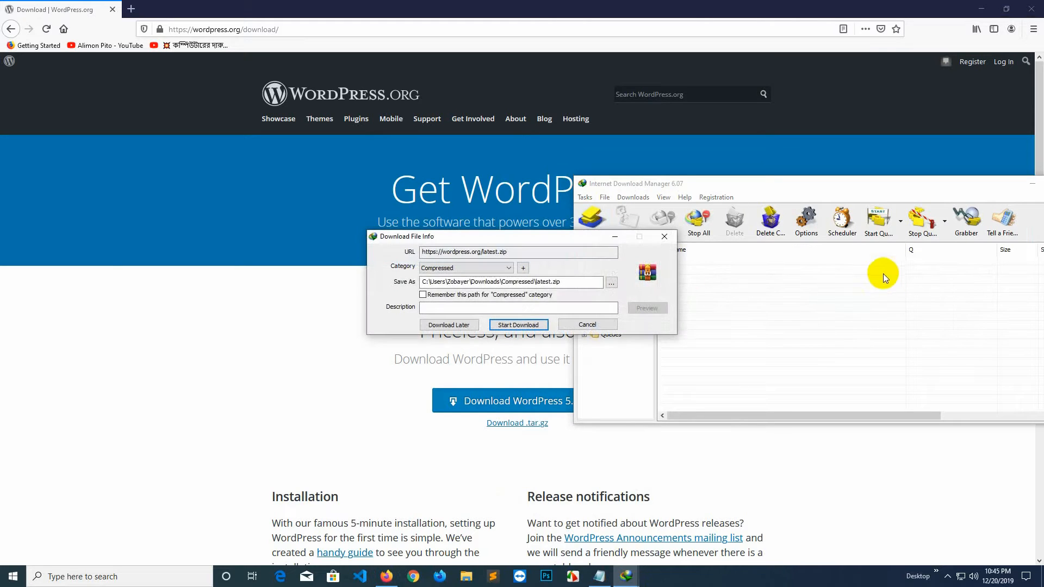
pyautogui.click(519, 325)
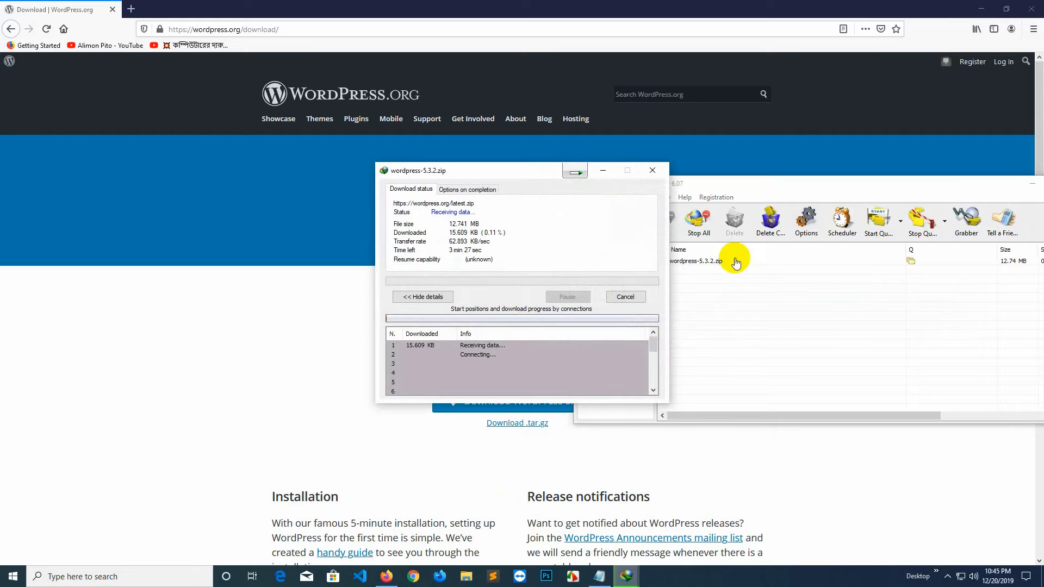
# Close IDM's main window while the wordpress-5.3.2.zip download continues.
pyautogui.click(936, 186)
pyautogui.moveTo(750, 186); pyautogui.dragTo(724, 232)
pyautogui.click(916, 229)
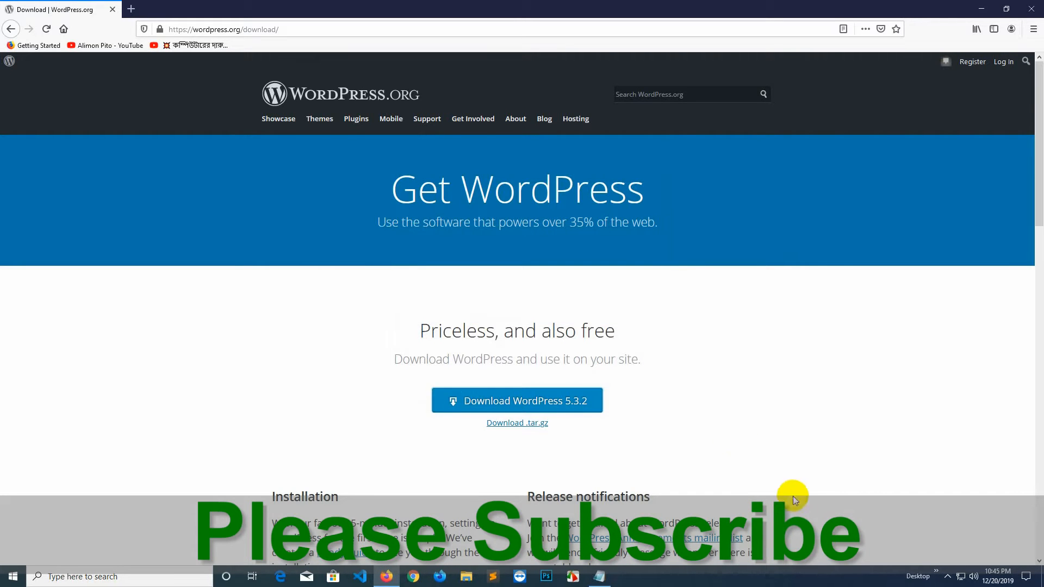
pyautogui.click(948, 576)
# Open the folder holding the finished wordpress-5.3.2.zip from IDM, then close IDM.
pyautogui.doubleClick(968, 549)
pyautogui.click(527, 309)
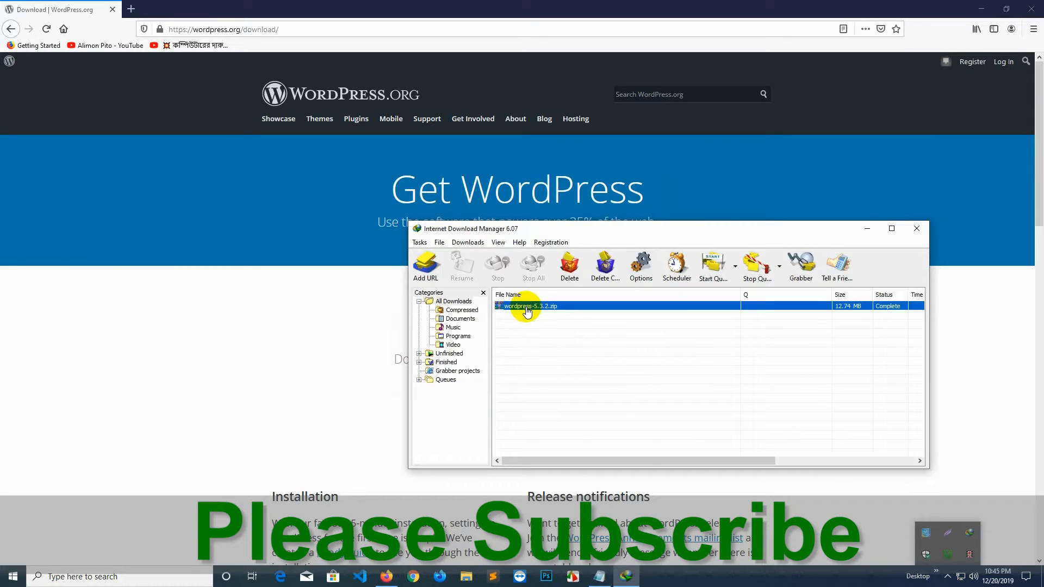
pyautogui.rightClick(527, 309)
pyautogui.click(555, 339)
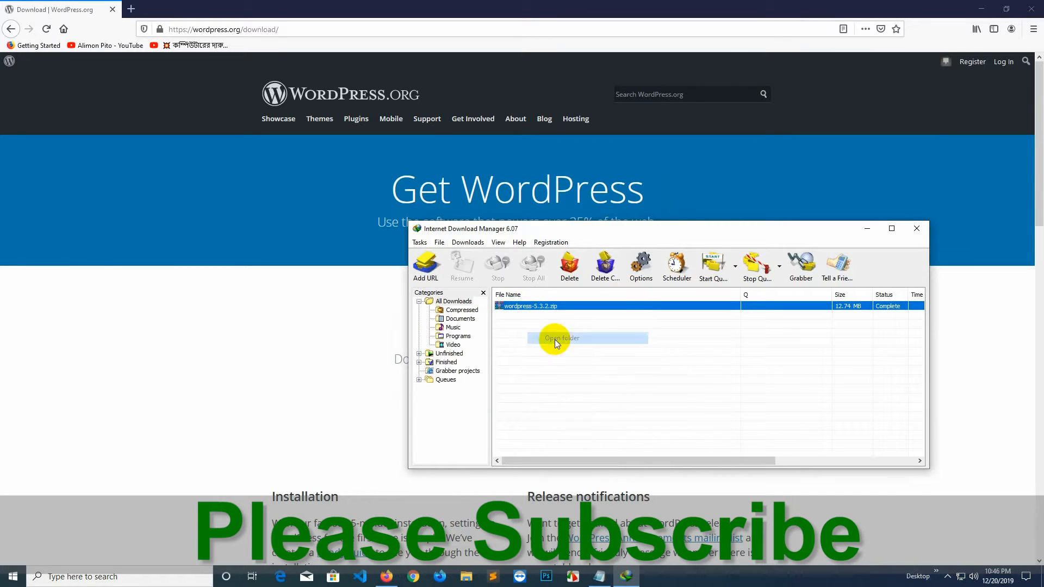
pyautogui.click(786, 447)
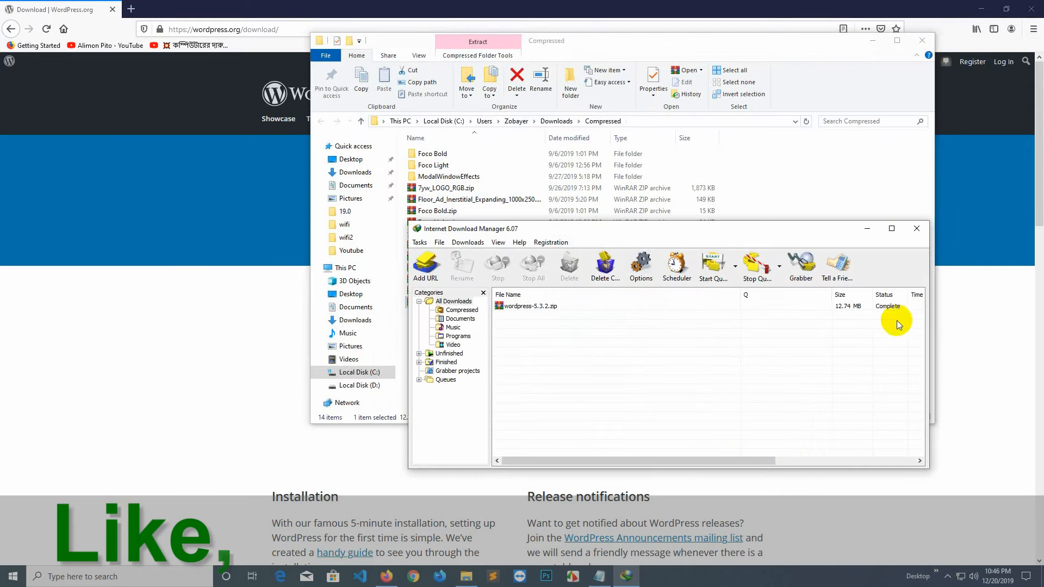
pyautogui.click(916, 228)
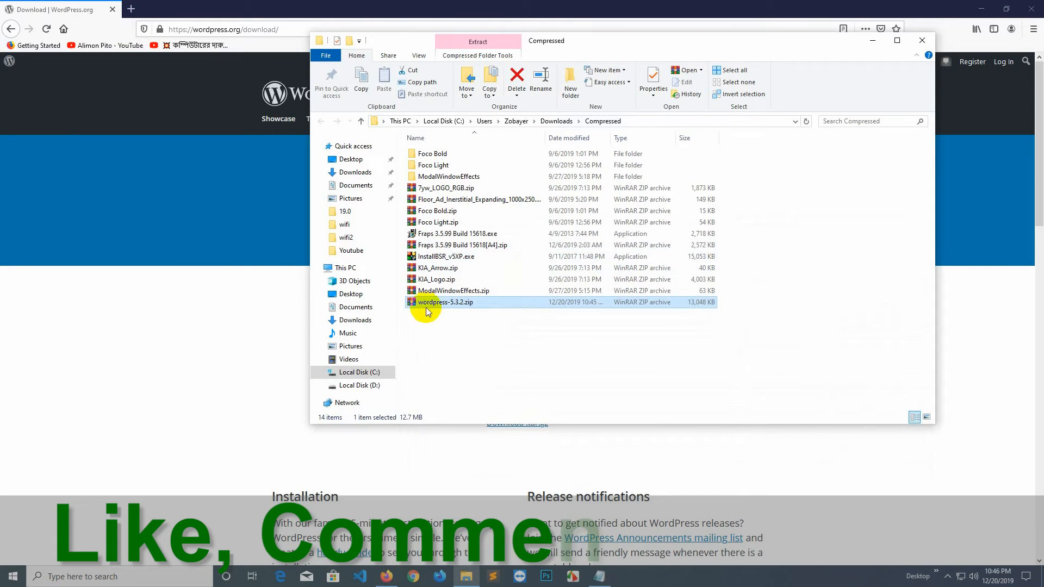
# Extract wordpress-5.3.2.zip here in Downloads\Compressed, marking steps 2 and 3 in the notes.
pyautogui.hotkey('alt', 'Tab')
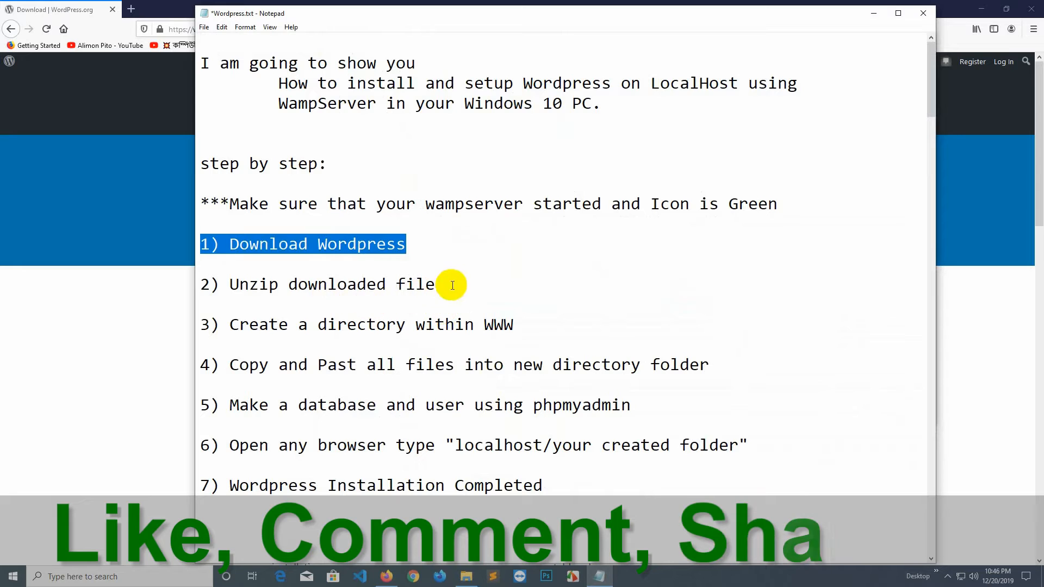
pyautogui.moveTo(452, 286); pyautogui.dragTo(202, 285)
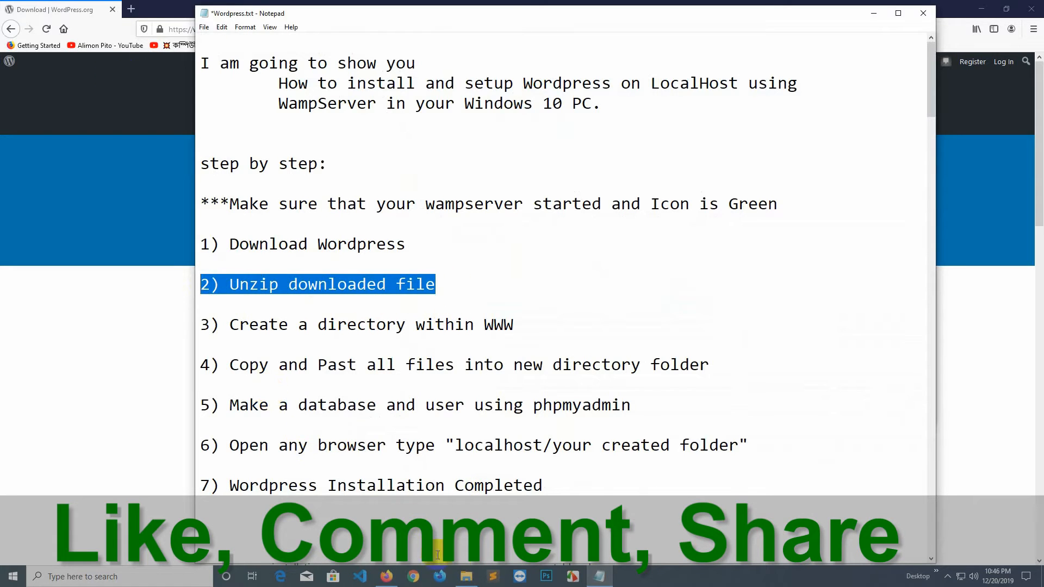
pyautogui.click(466, 577)
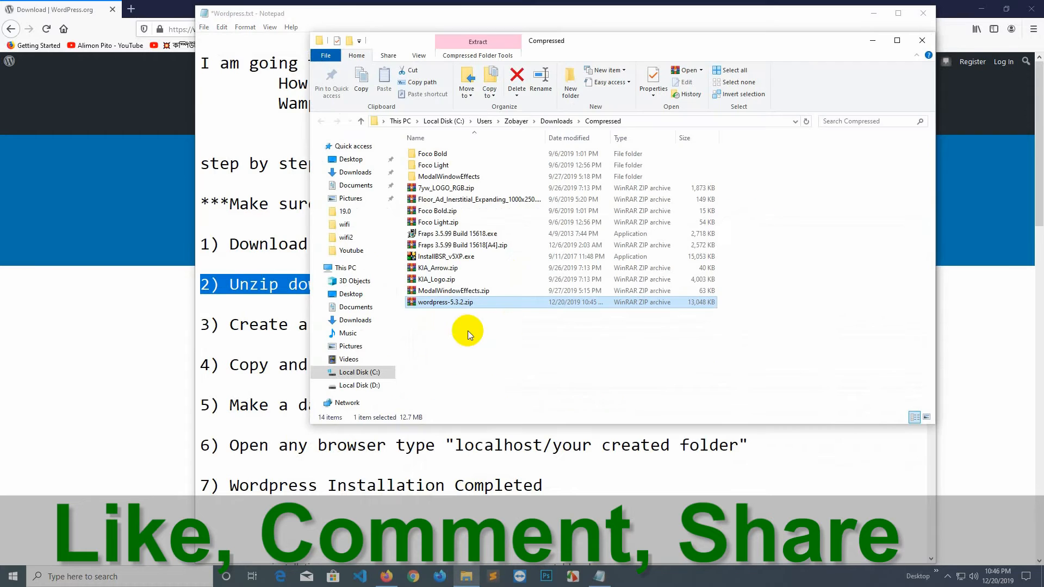
pyautogui.rightClick(450, 306)
pyautogui.click(495, 81)
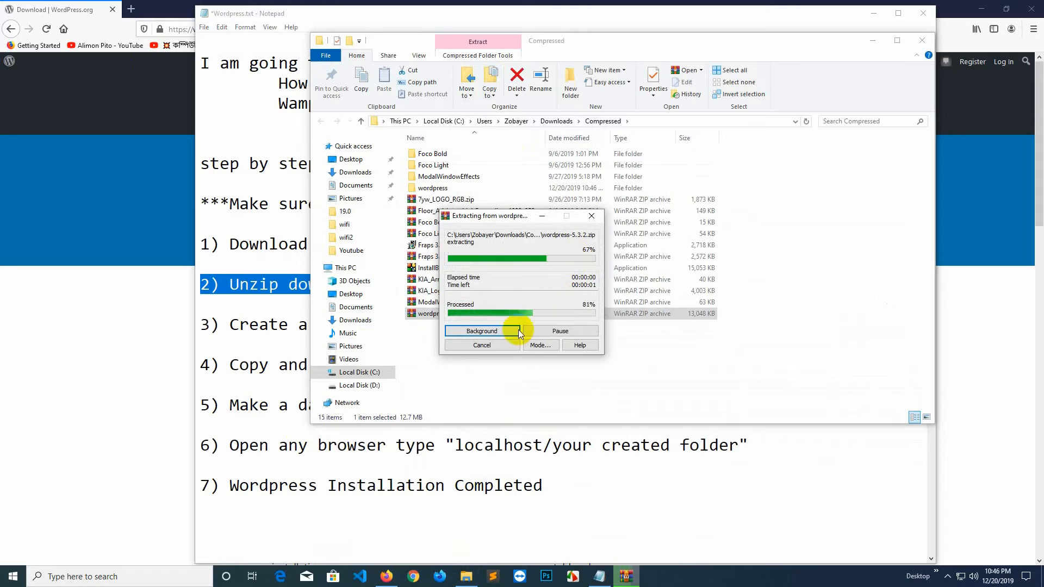
pyautogui.click(231, 325)
pyautogui.moveTo(538, 326); pyautogui.dragTo(168, 321)
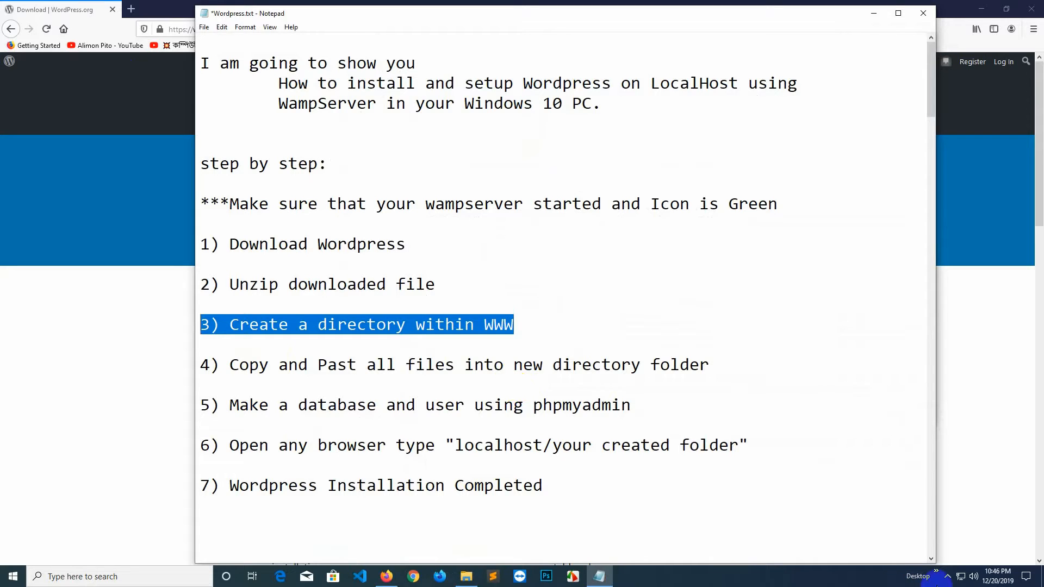
pyautogui.click(947, 576)
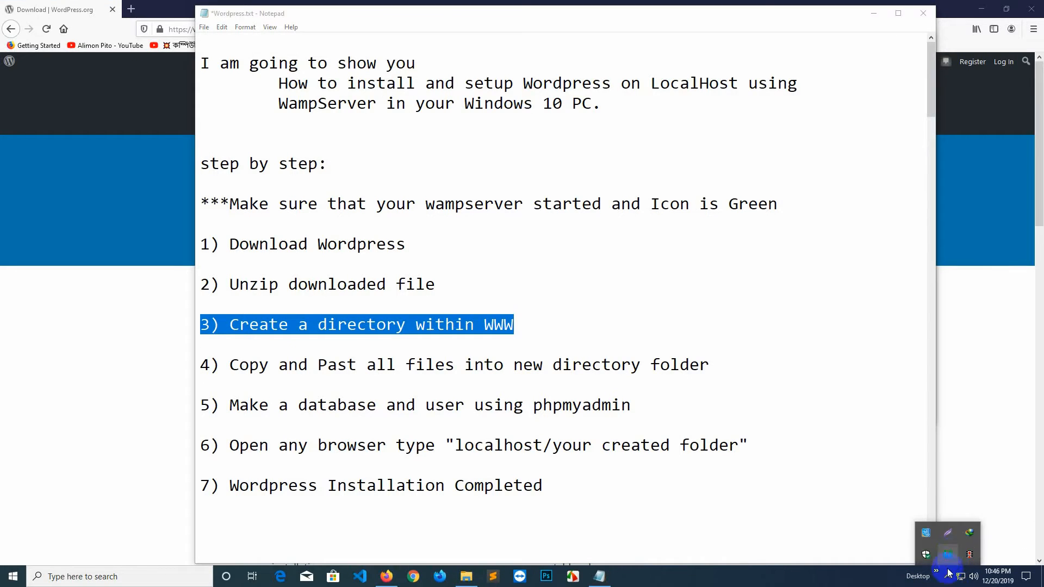
pyautogui.click(949, 556)
pyautogui.click(964, 452)
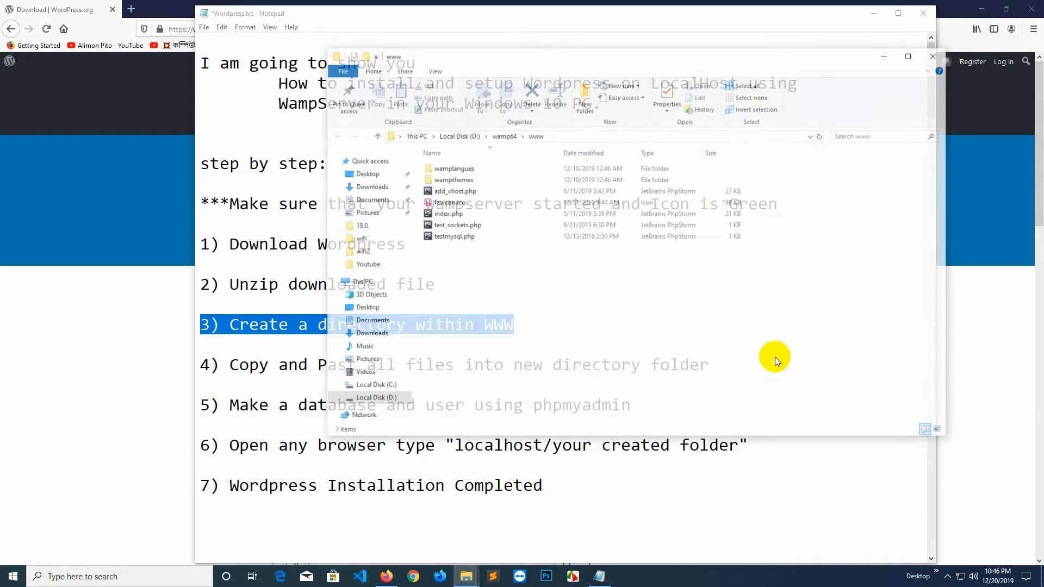
pyautogui.rightClick(518, 309)
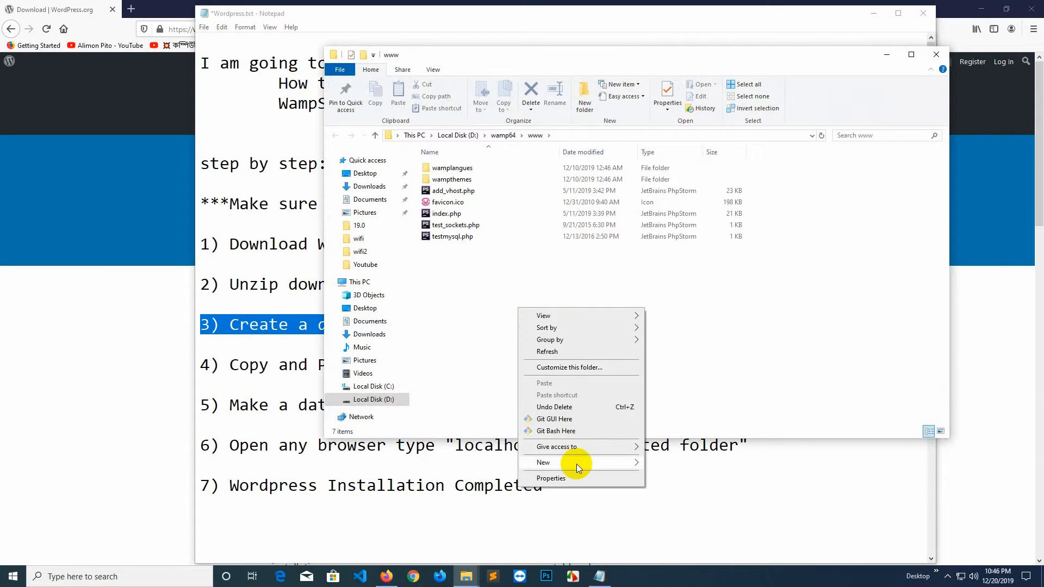
pyautogui.moveTo(576, 464)
pyautogui.click(668, 463)
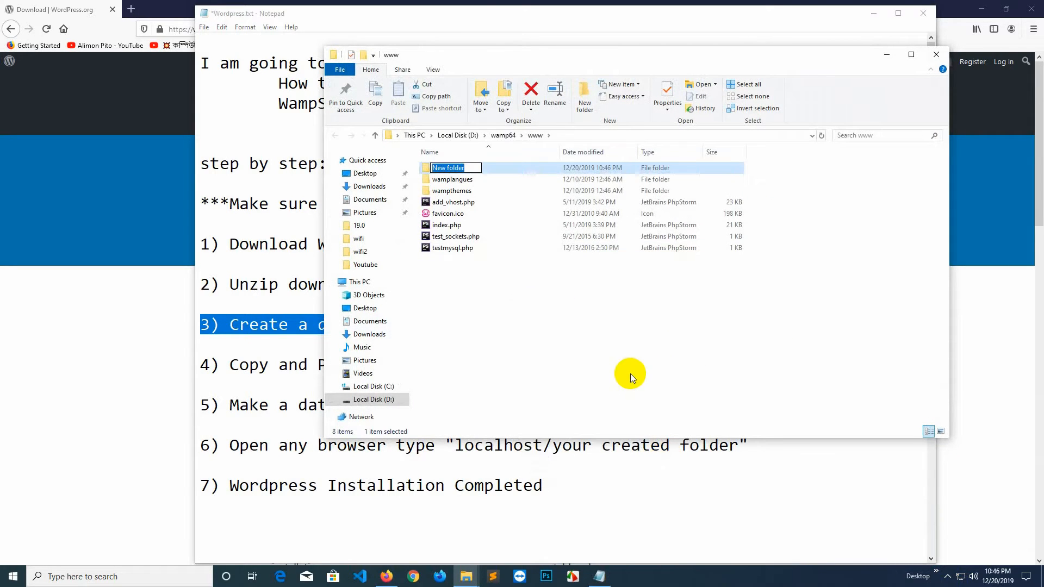
pyautogui.write('wpbeginner')
pyautogui.press('Return')
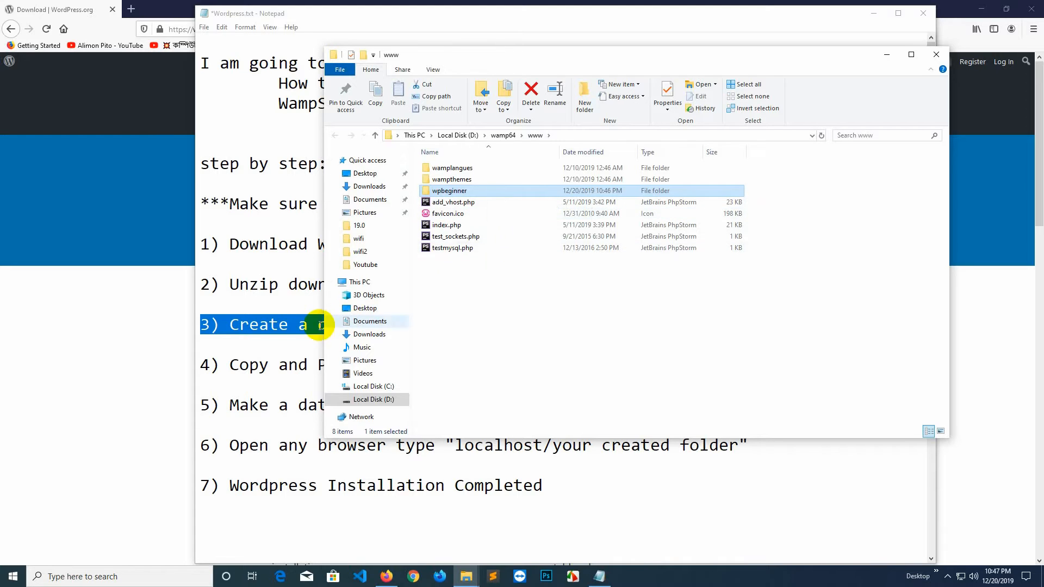
# Highlight step 4, copy and paste all files into the new folder, in Wordpress.txt.
pyautogui.click(229, 363)
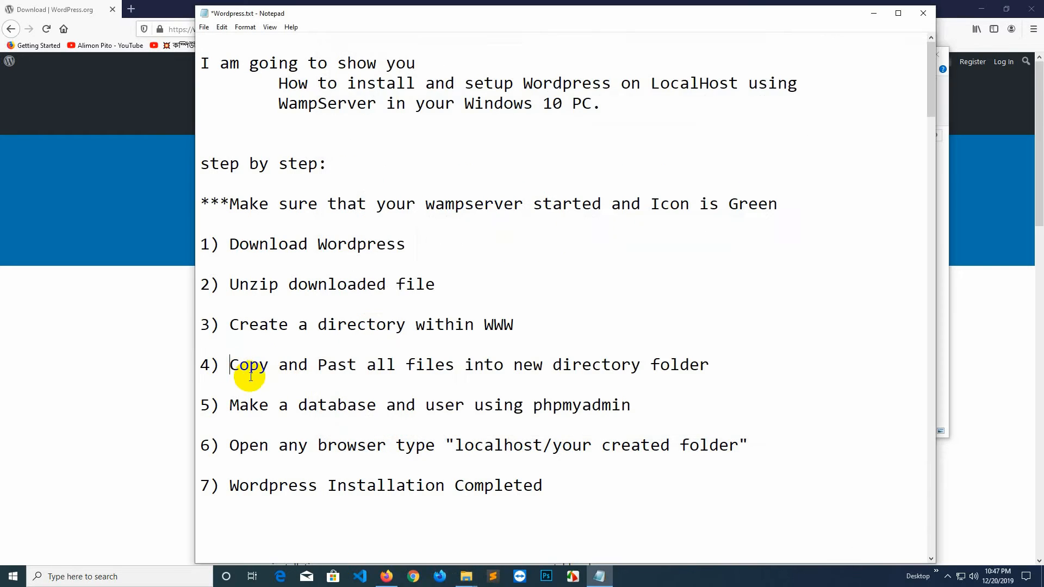
pyautogui.moveTo(728, 361); pyautogui.dragTo(199, 365)
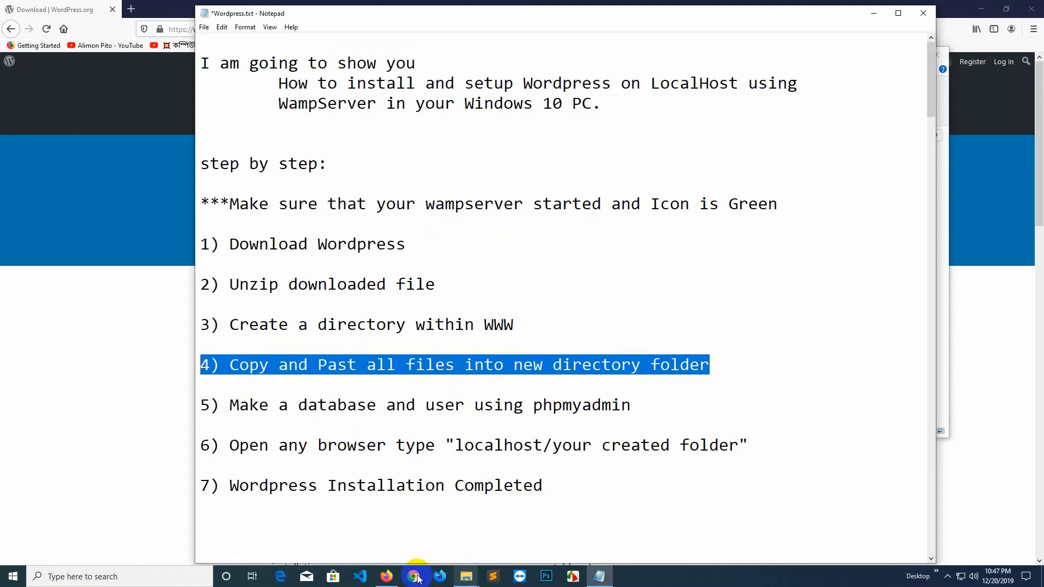
pyautogui.click(471, 577)
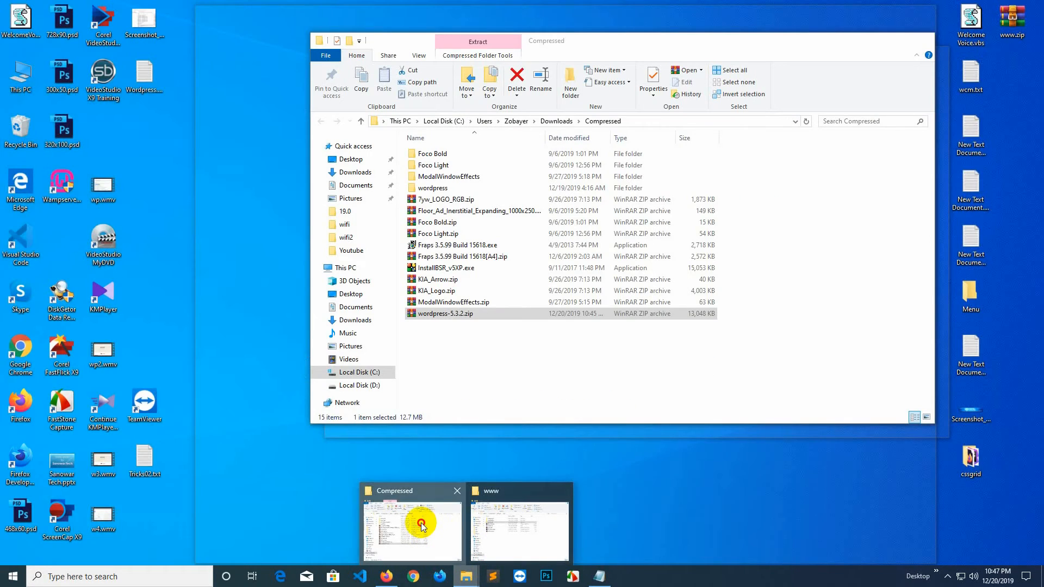
# Copy all 19 items from the extracted wordpress folder.
pyautogui.click(421, 524)
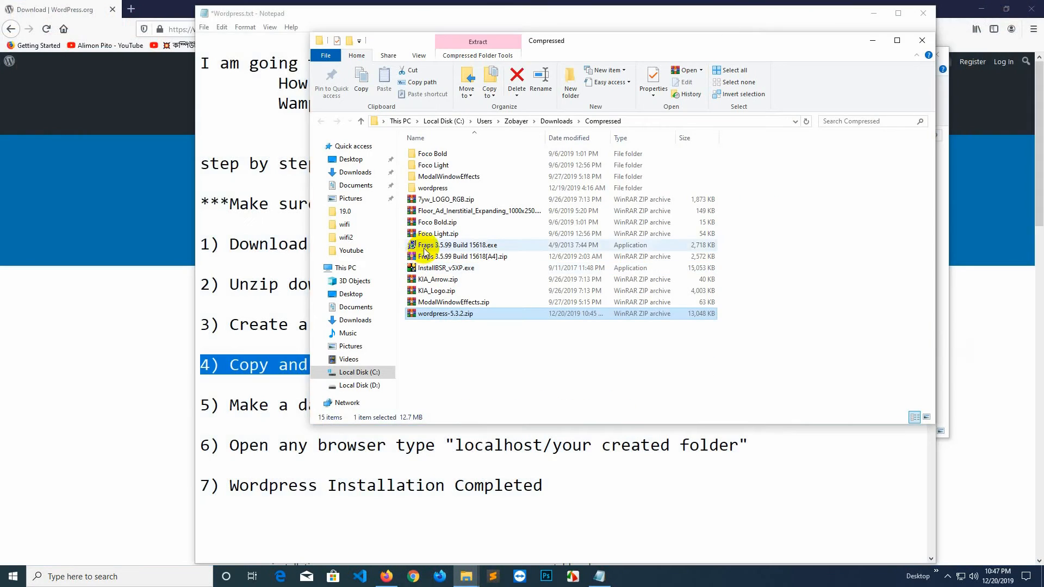
pyautogui.doubleClick(428, 188)
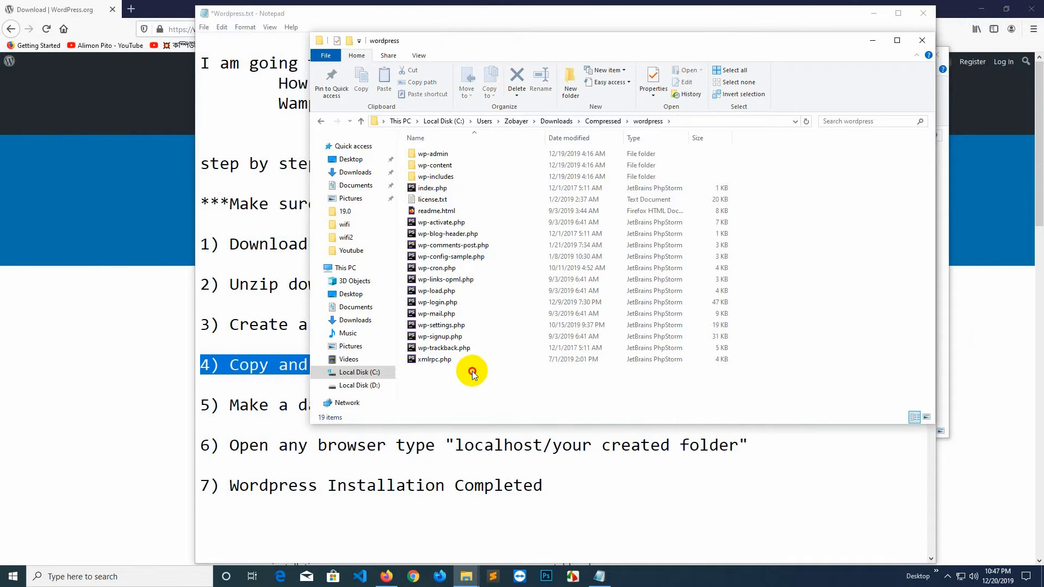
pyautogui.moveTo(493, 379); pyautogui.dragTo(428, 150)
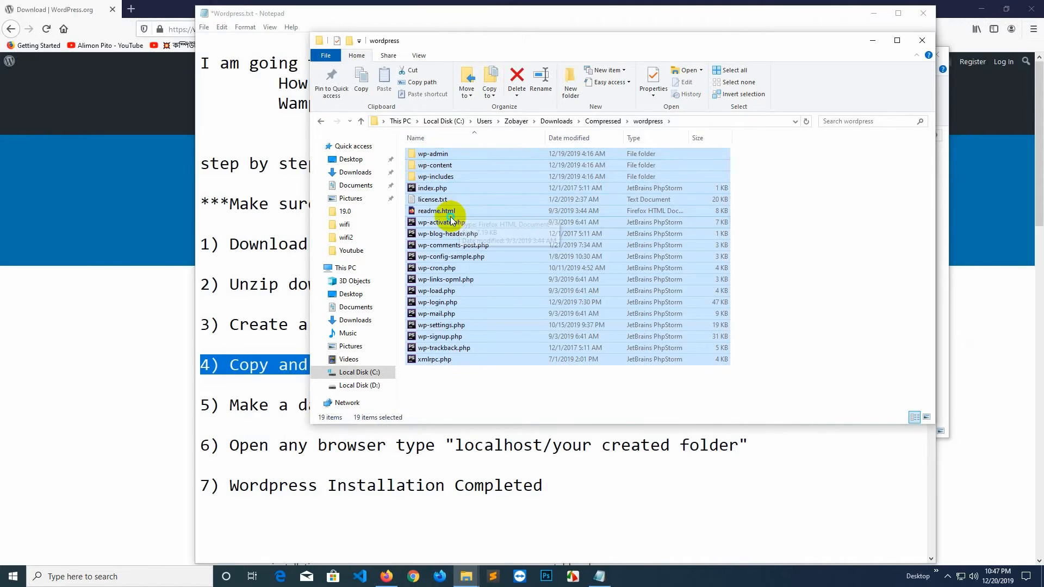
pyautogui.rightClick(452, 218)
pyautogui.click(494, 384)
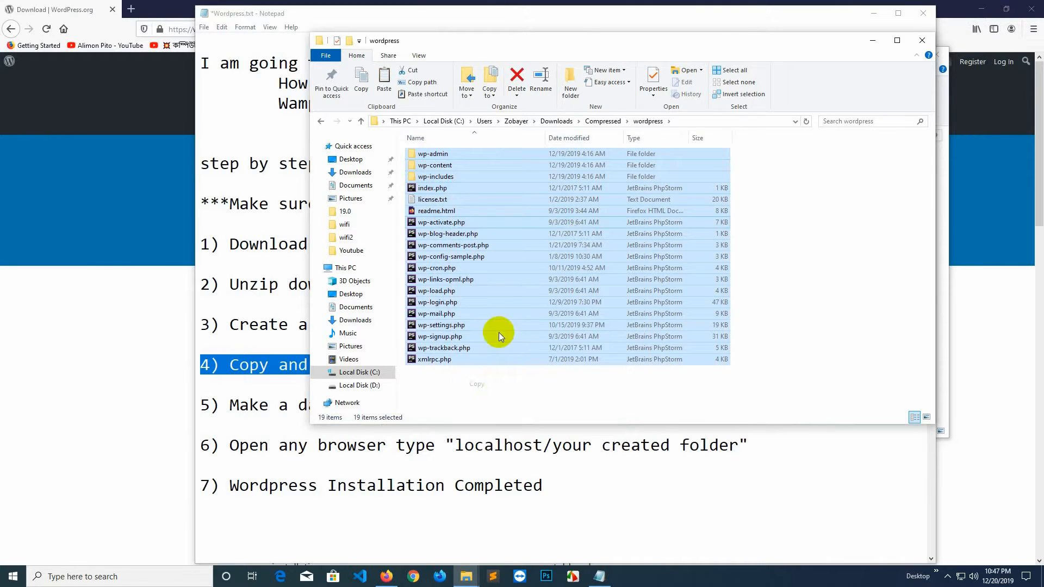
pyautogui.click(922, 40)
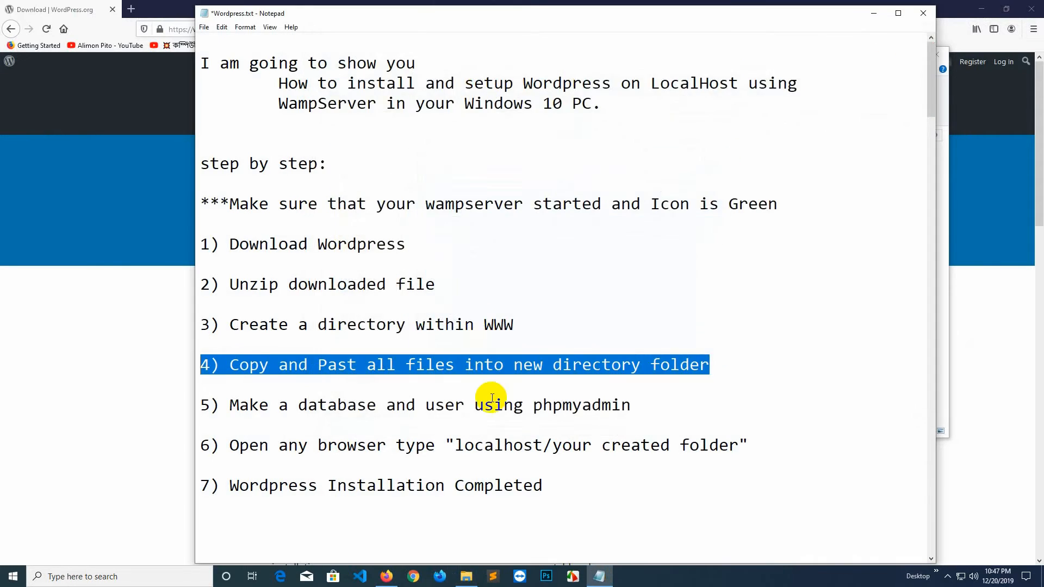
# Paste the WordPress files into the empty www\wpbeginner folder.
pyautogui.click(466, 577)
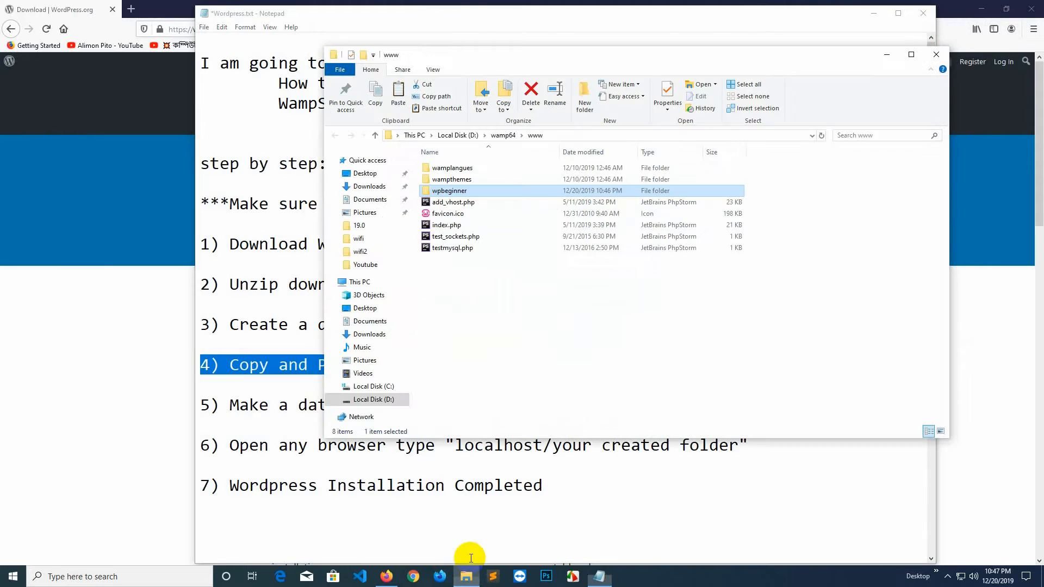
pyautogui.doubleClick(460, 192)
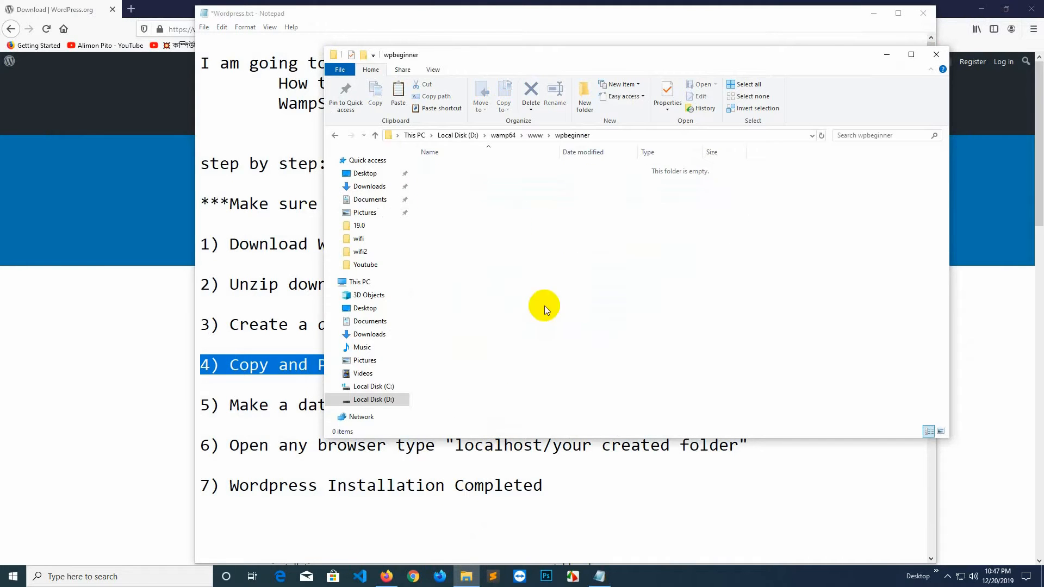
pyautogui.rightClick(511, 253)
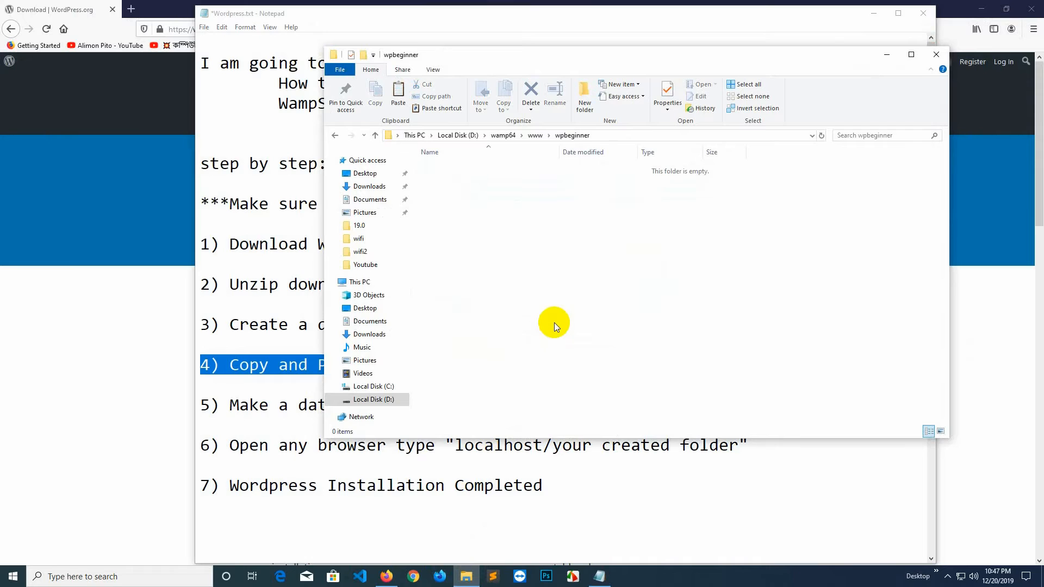
pyautogui.hotkey('ctrl', 'v')
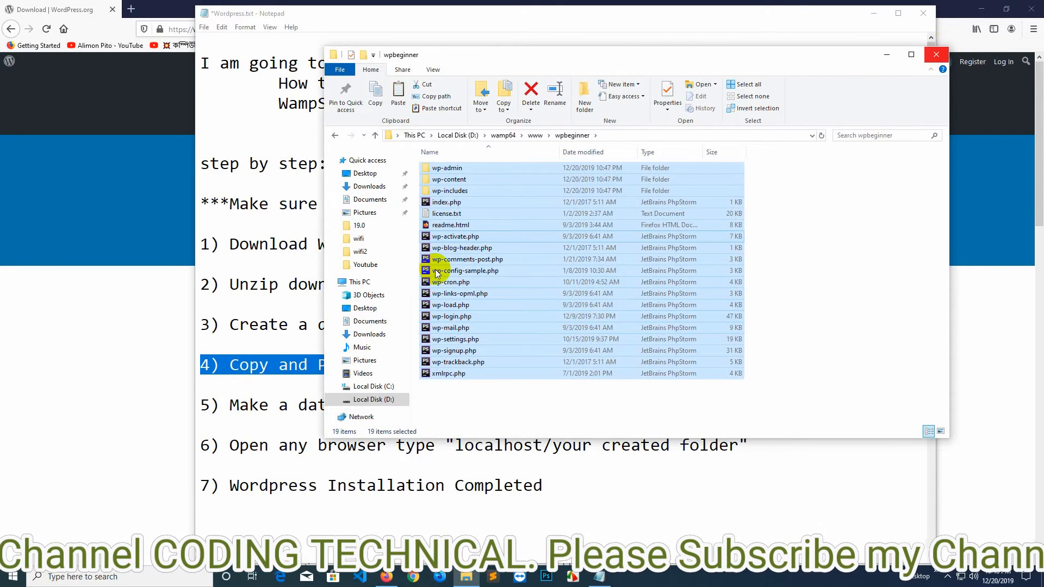
pyautogui.click(234, 401)
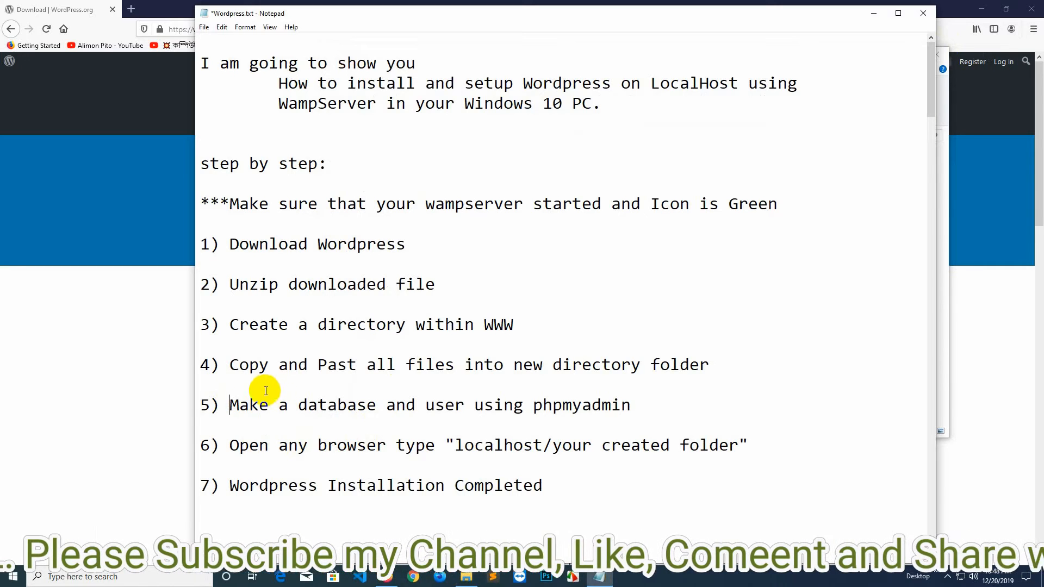
# Open localhost/phpmyadmin in a new Firefox tab, log in, and open the New database page.
pyautogui.click(387, 577)
pyautogui.click(131, 8)
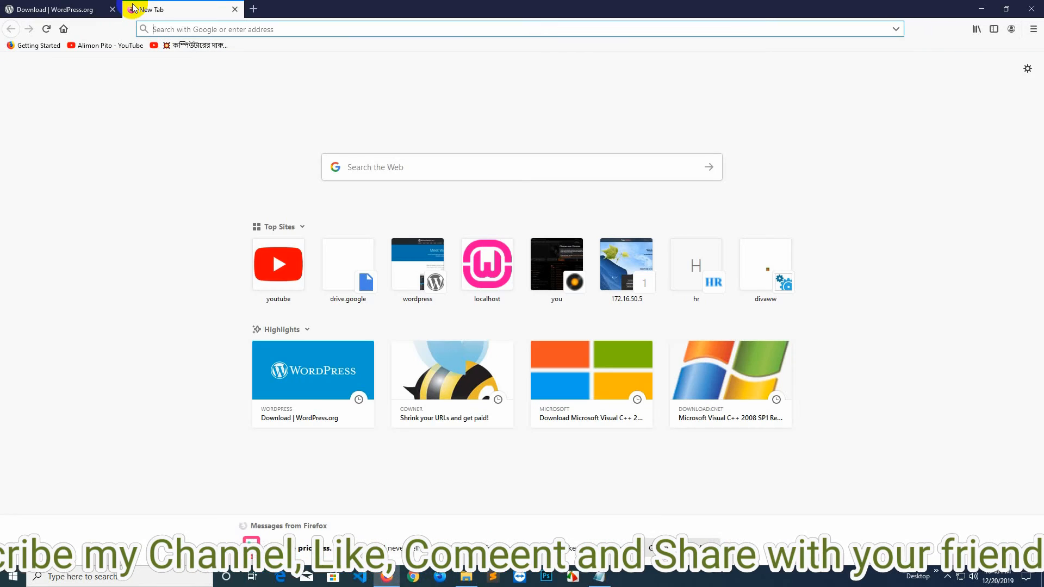
pyautogui.write('localhost/')
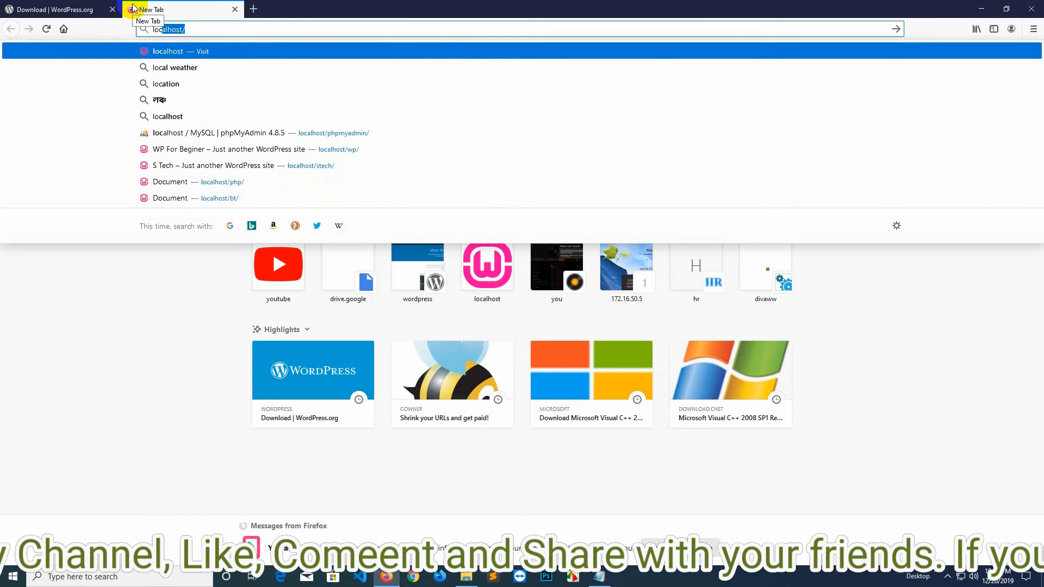
pyautogui.press('Right')
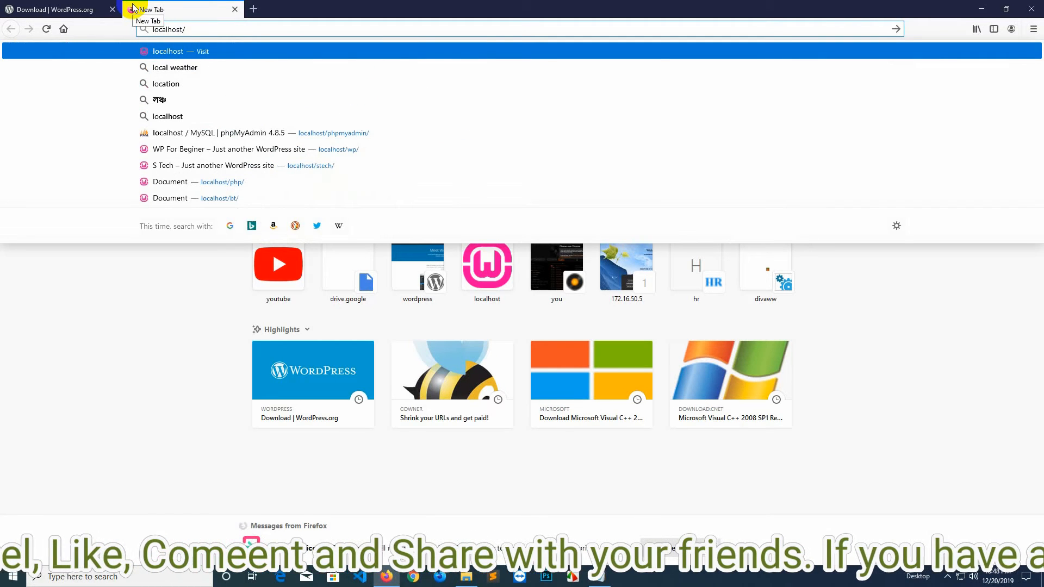
pyautogui.write('phpmyadmin/')
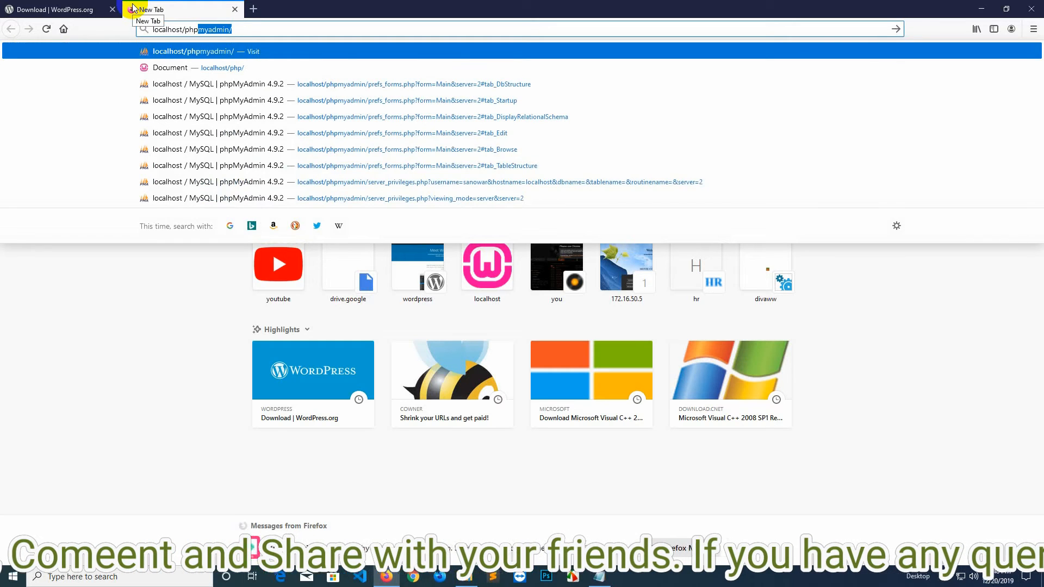
pyautogui.press('Return')
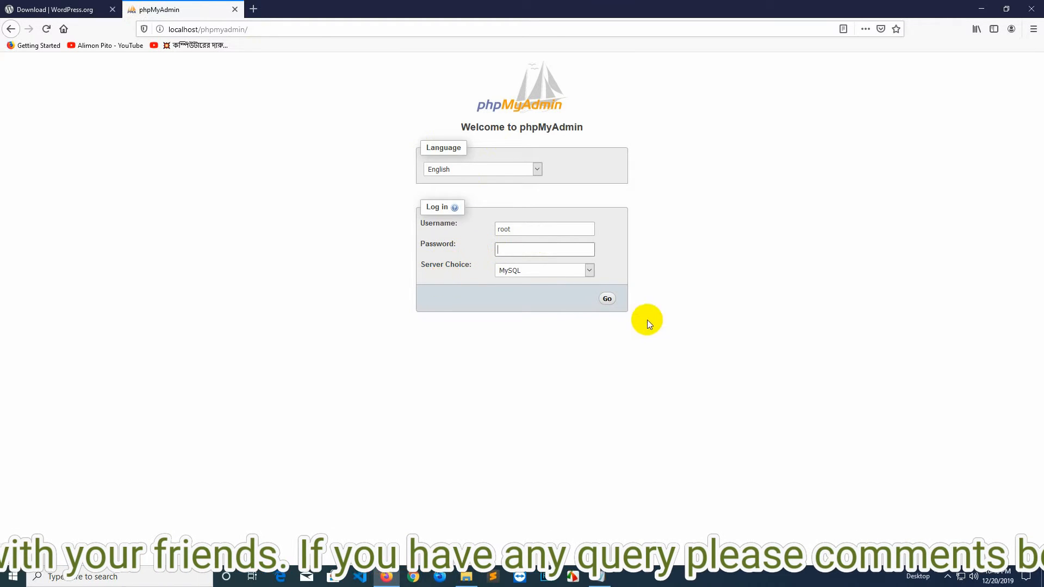
pyautogui.click(607, 300)
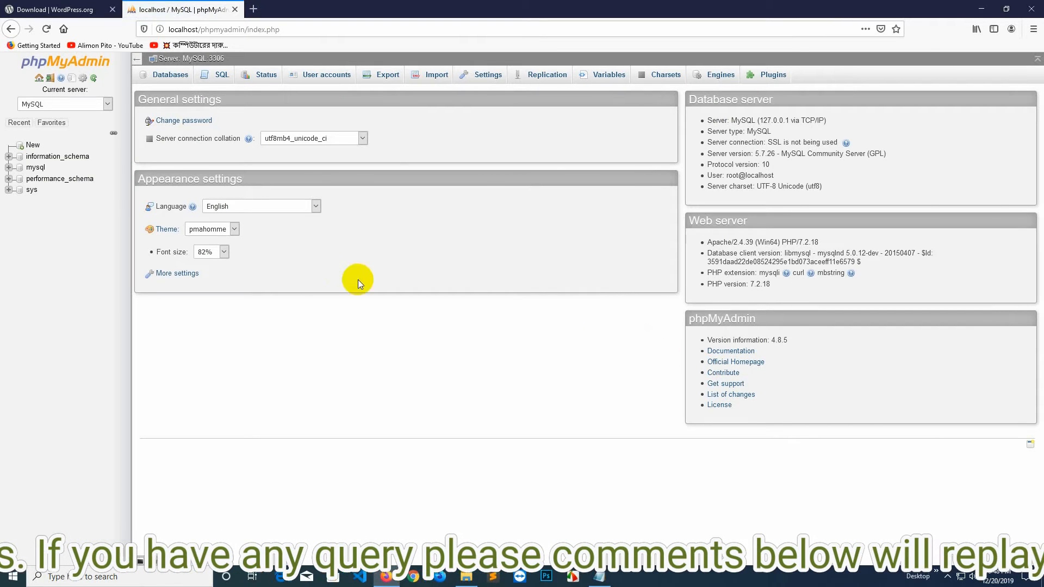
pyautogui.click(33, 146)
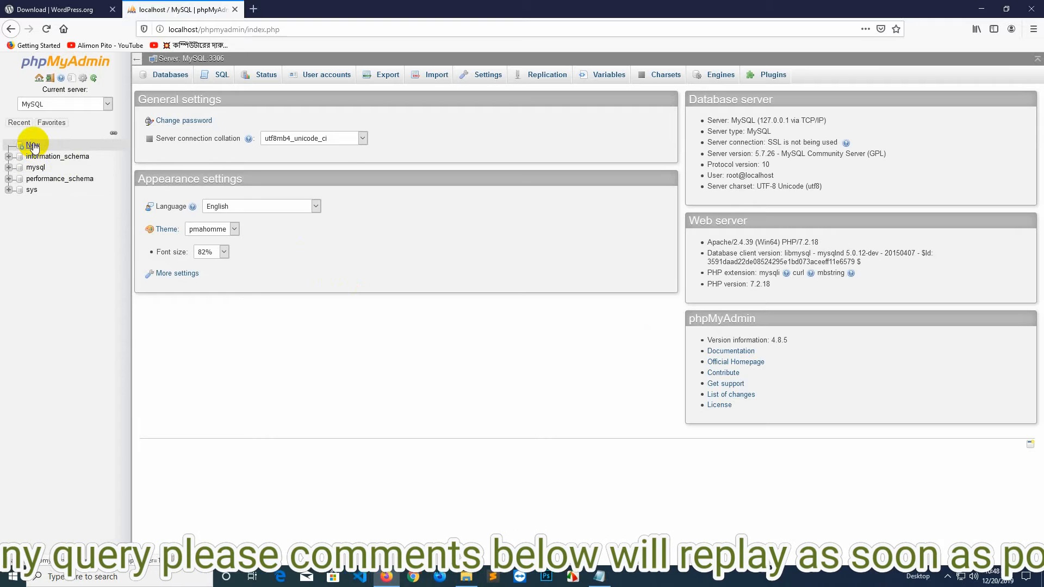
# Create a database named wpbeginner.
pyautogui.click(180, 161)
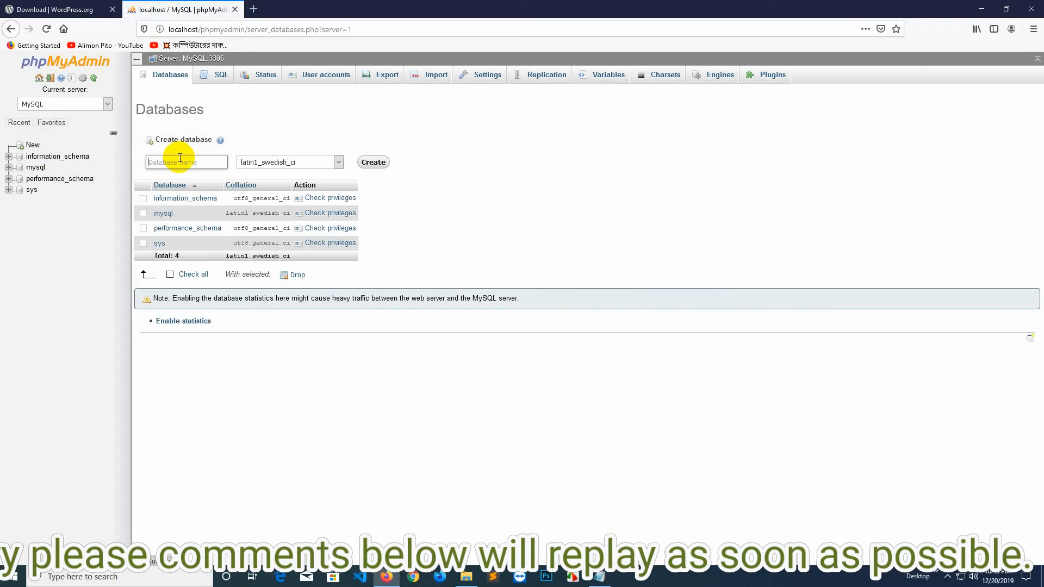
pyautogui.write('wpb')
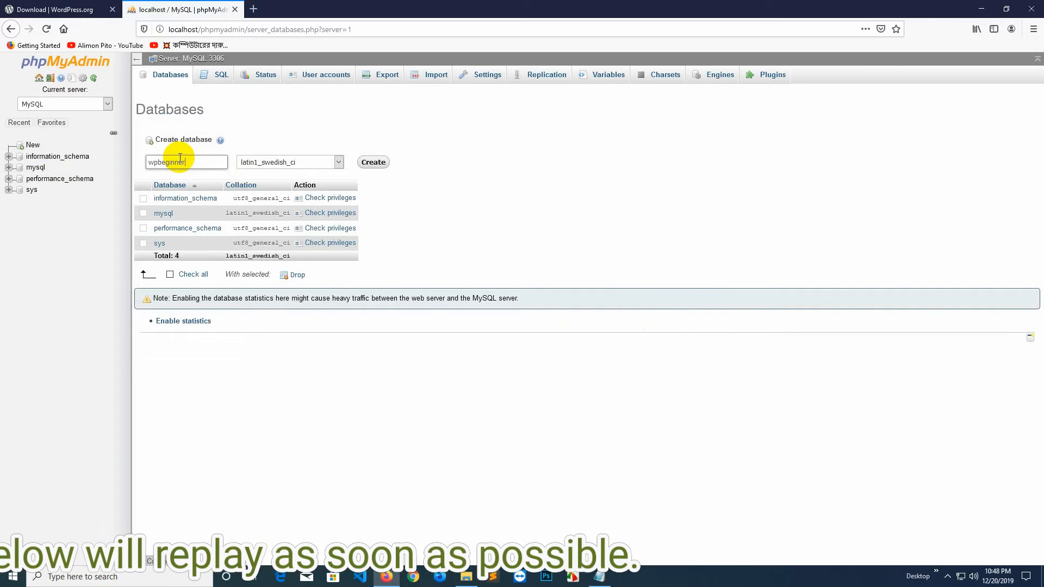
pyautogui.write('eginner')
pyautogui.click(373, 163)
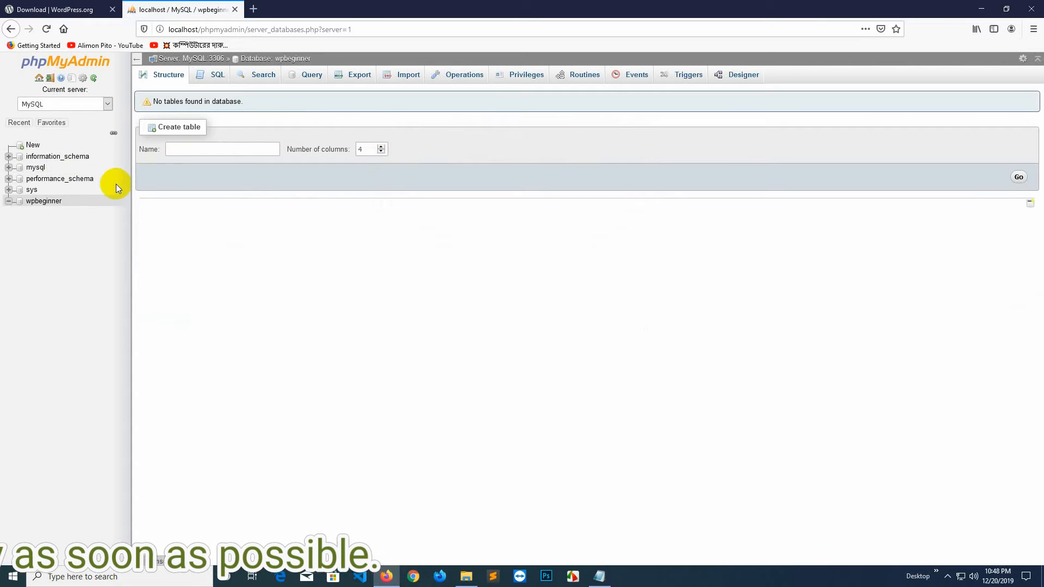
# Check the server's User accounts, then return to the Databases list.
pyautogui.click(66, 124)
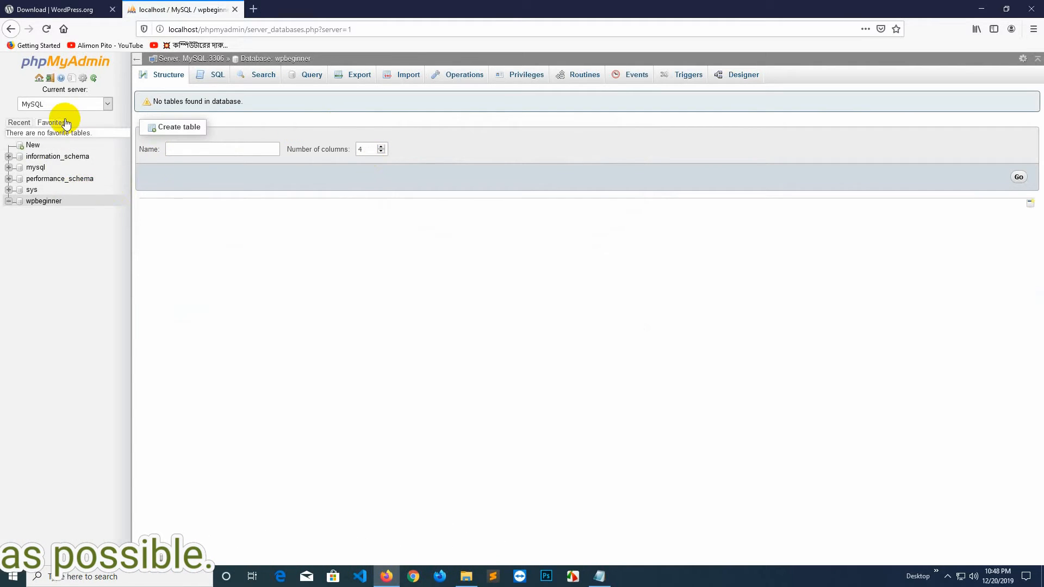
pyautogui.click(39, 78)
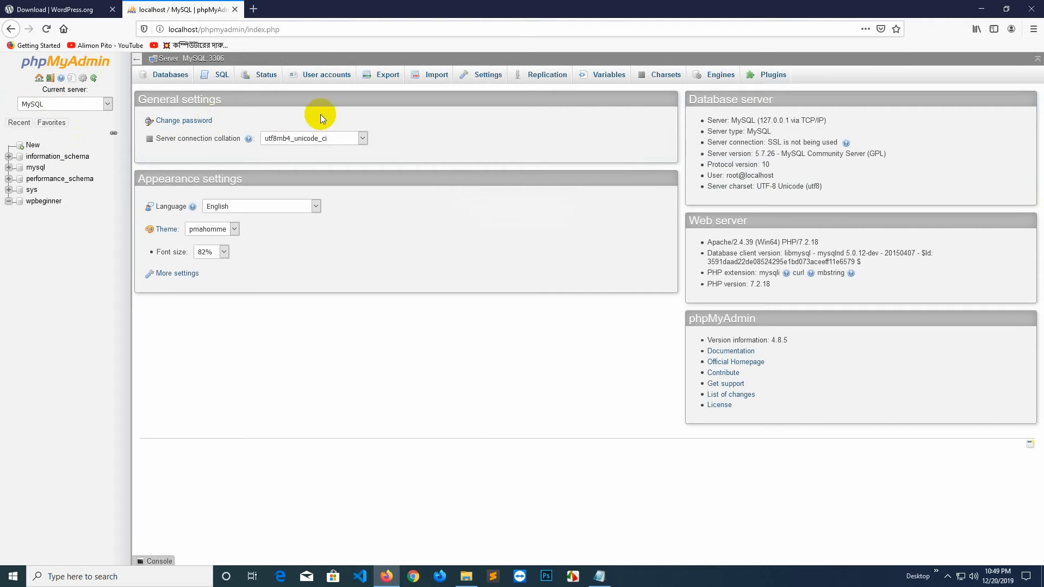
pyautogui.click(327, 77)
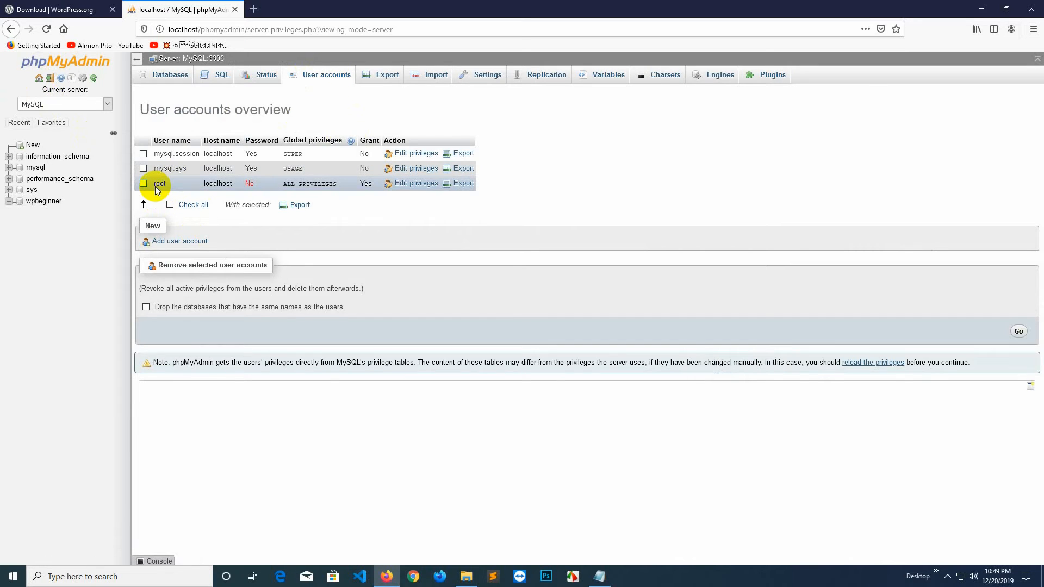
pyautogui.click(168, 76)
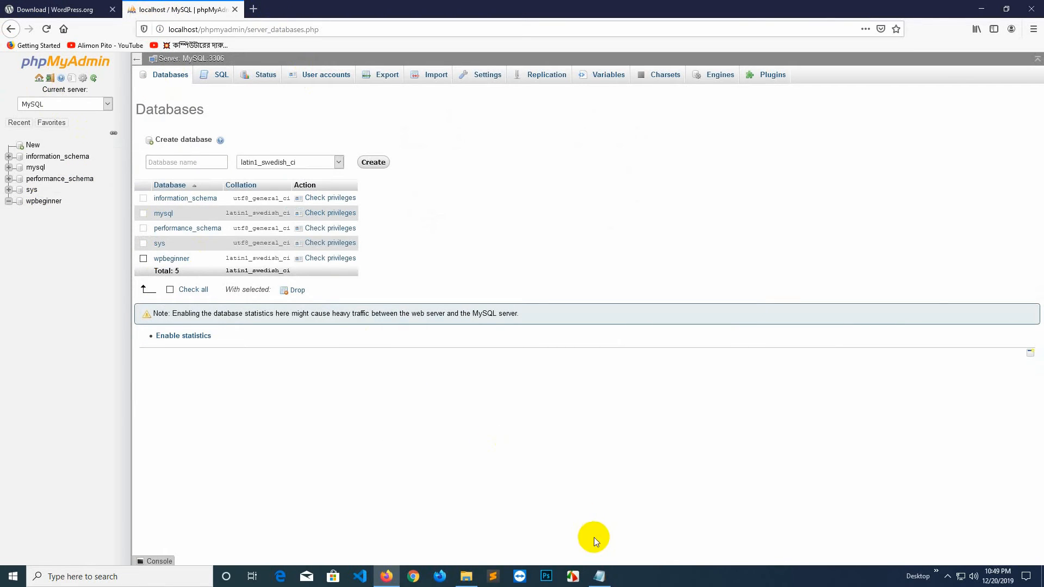
# Highlight the step about opening localhost in a browser in the notes.
pyautogui.click(599, 576)
pyautogui.click(233, 405)
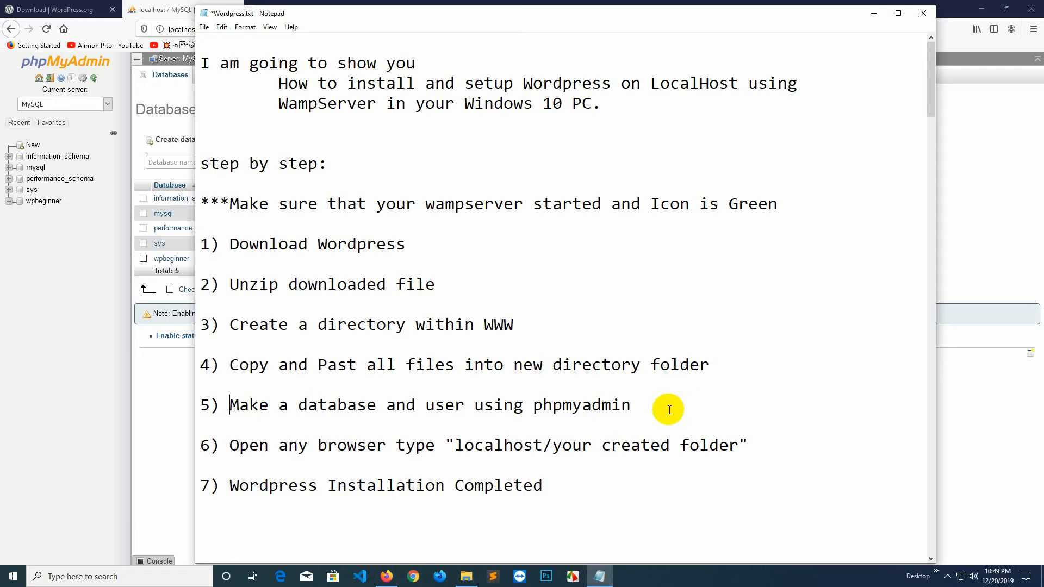
pyautogui.moveTo(228, 445); pyautogui.dragTo(778, 444)
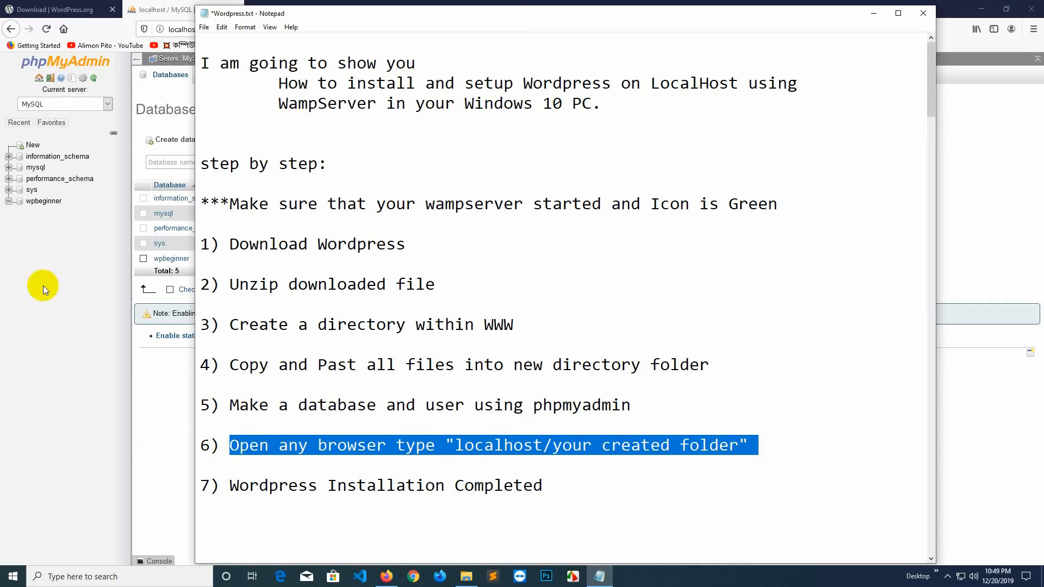
# Load localhost/wpbeginner in a new Firefox tab.
pyautogui.click(43, 285)
pyautogui.click(254, 8)
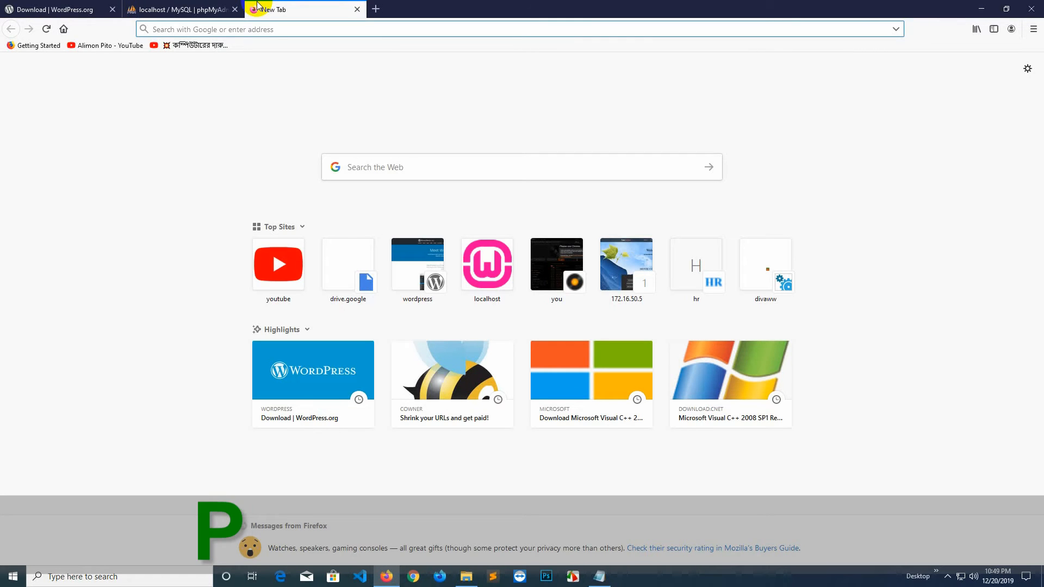
pyautogui.write('loc')
pyautogui.press('Right')
pyautogui.write('wpbef')
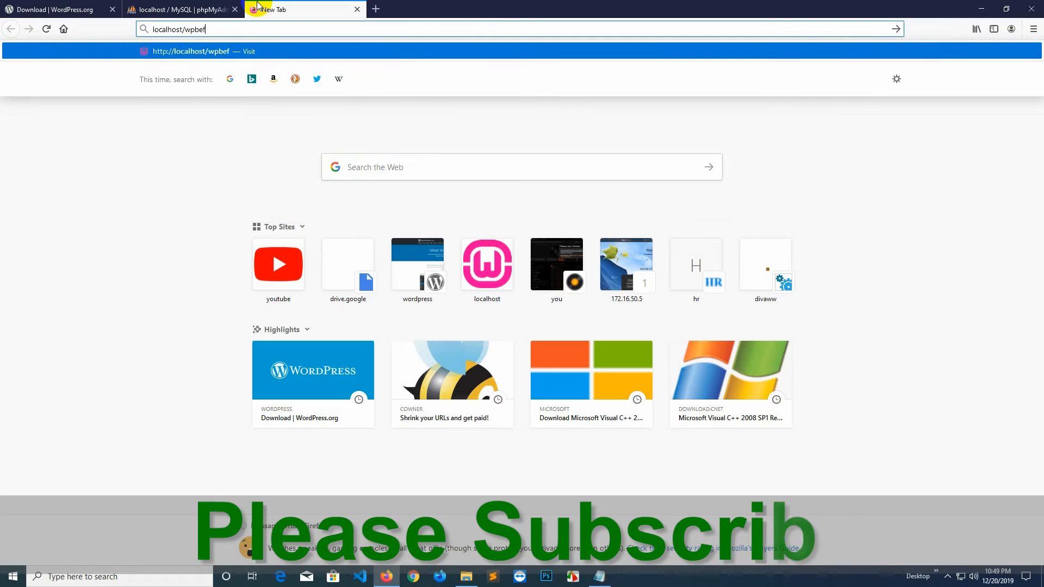
pyautogui.press('BackSpace')
pyautogui.write('ginner')
pyautogui.press('Return')
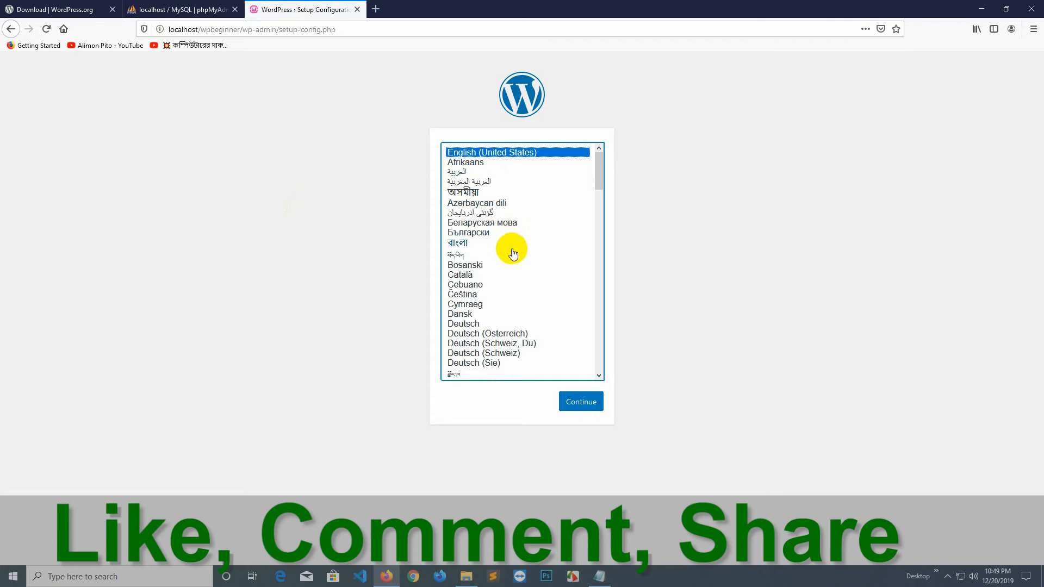
# Keep English (United States) as the installer language and continue.
pyautogui.scroll(-5, 510, 250)
pyautogui.scroll(5, 510, 263)
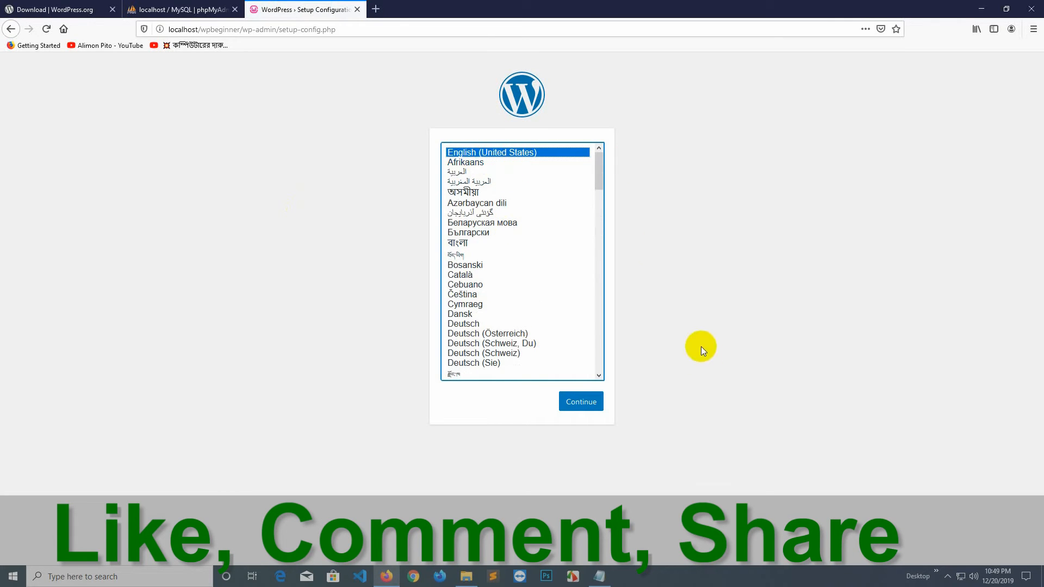
pyautogui.click(525, 404)
# Continue past the welcome page with Let's go! to reach the database connection form.
pyautogui.click(579, 402)
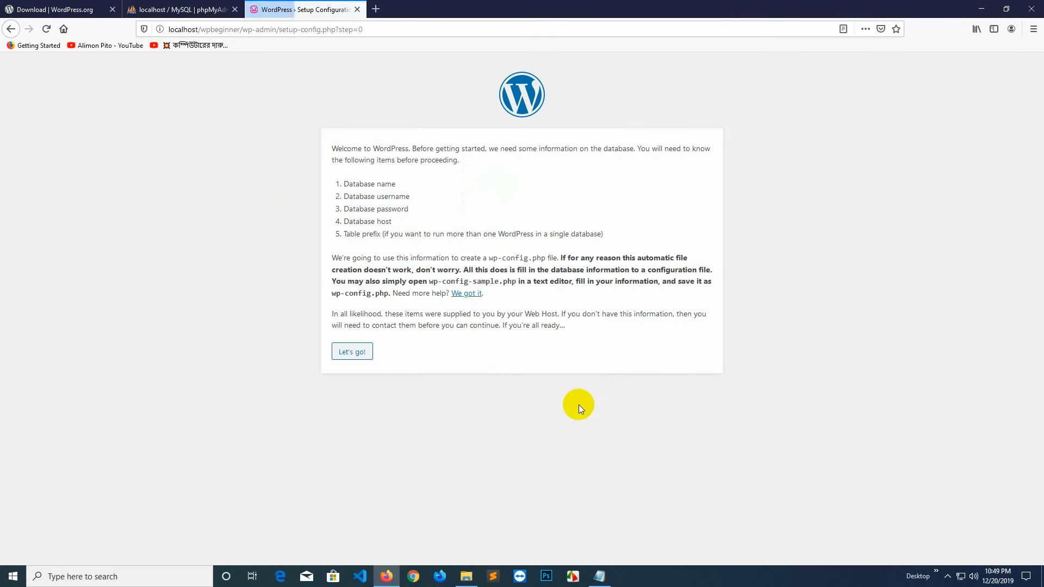
pyautogui.click(358, 359)
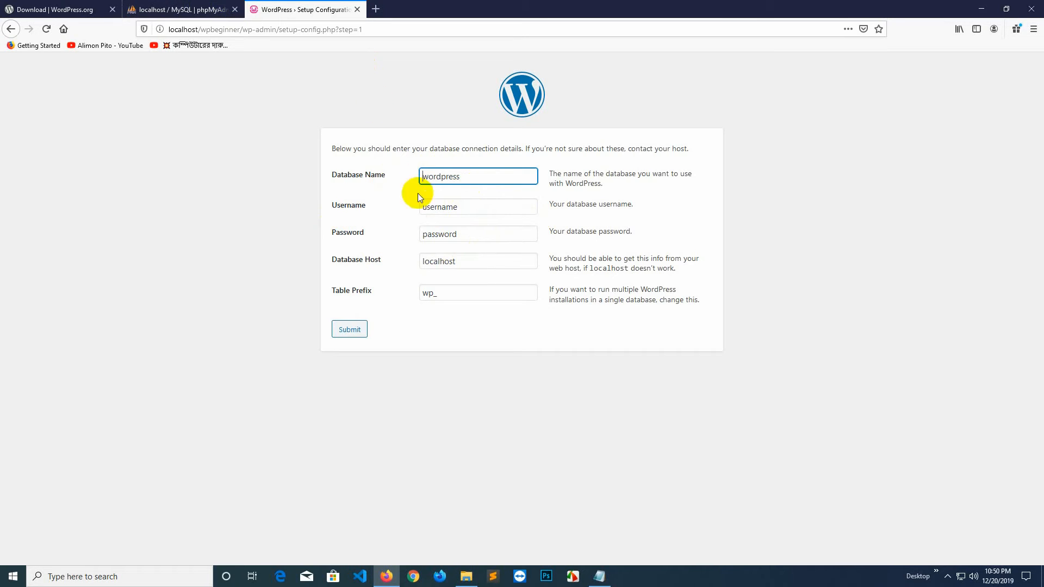
# Copy 'wpbeginner' from phpMyAdmin and paste it over 'wordpress' as the Database Name.
pyautogui.click(180, 10)
pyautogui.moveTo(73, 204); pyautogui.dragTo(25, 204)
pyautogui.rightClick(34, 206)
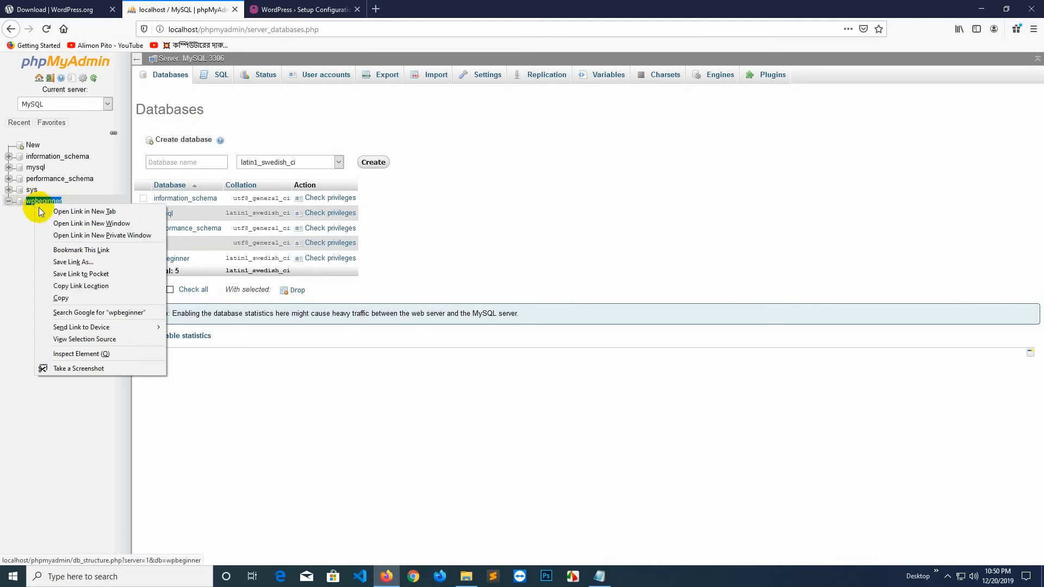
pyautogui.click(62, 298)
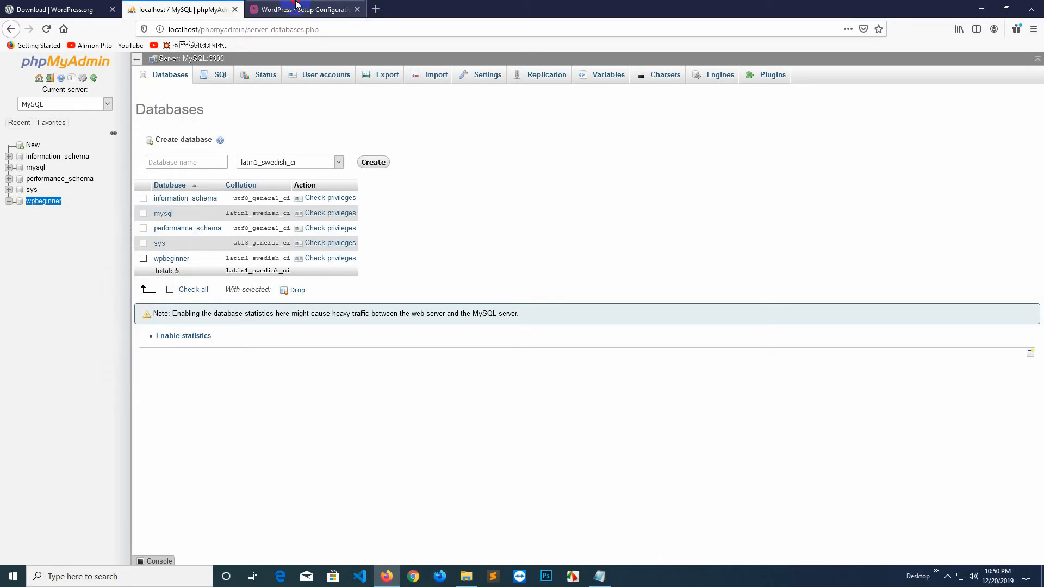
pyautogui.click(327, 10)
pyautogui.click(473, 173)
pyautogui.doubleClick(446, 176)
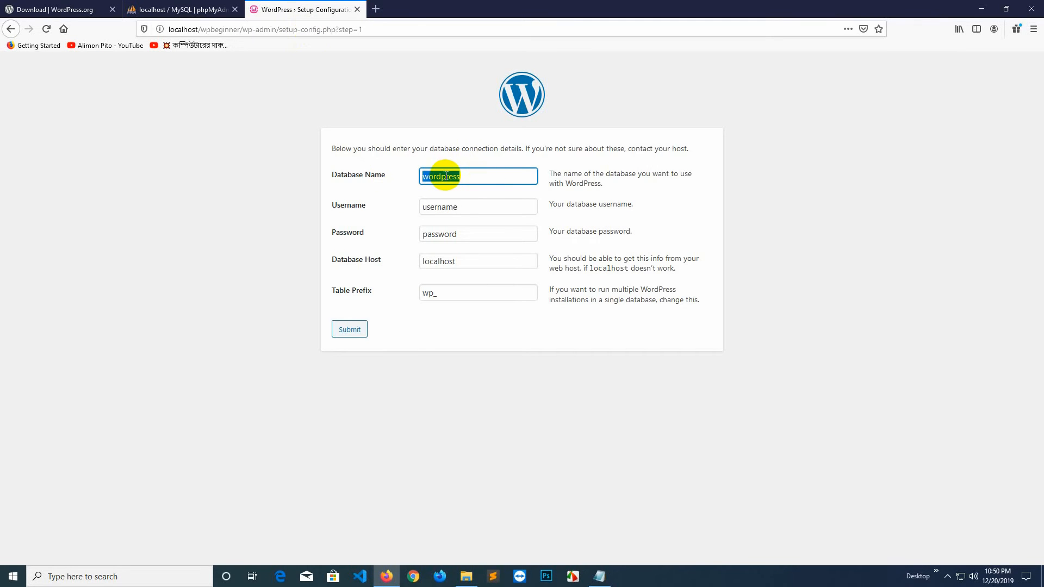
pyautogui.press('BackSpace')
pyautogui.rightClick(433, 175)
pyautogui.click(467, 221)
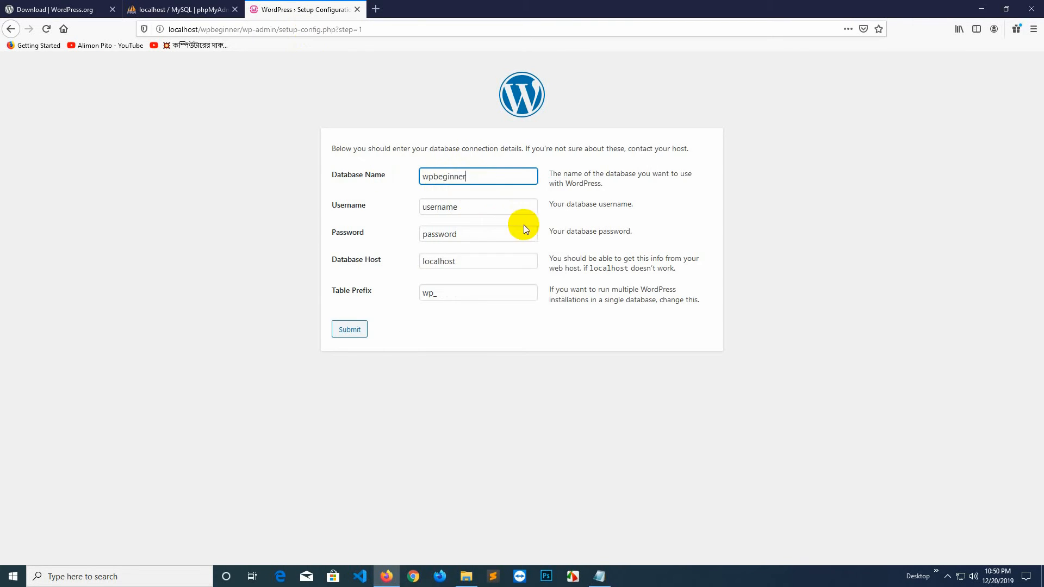
# Enter username root, leave the password blank, keep host localhost and prefix wpb_, and submit.
pyautogui.press('Tab')
pyautogui.write('root')
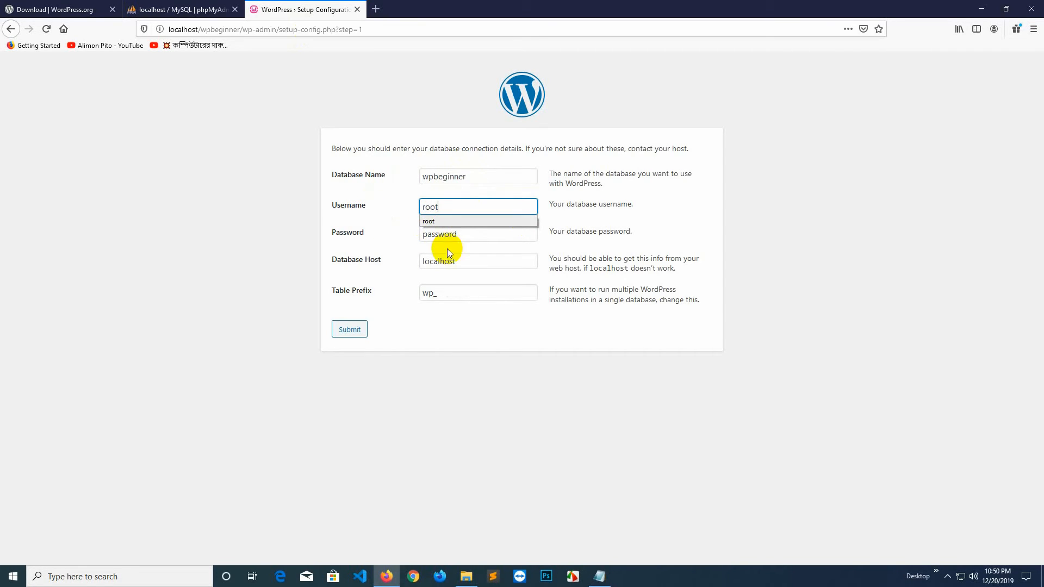
pyautogui.click(468, 236)
pyautogui.hotkey('ctrl', 'a')
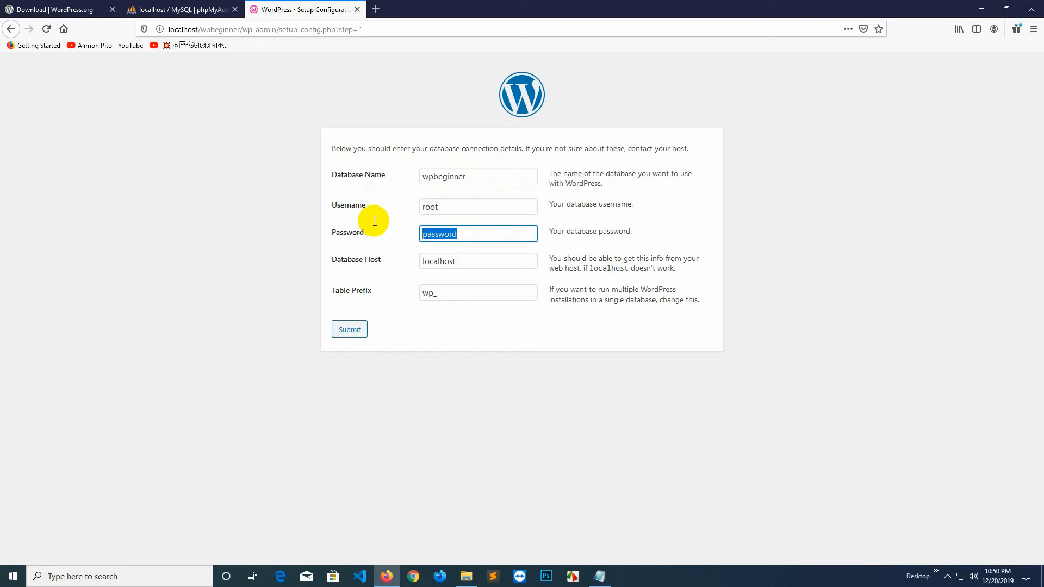
pyautogui.press('BackSpace')
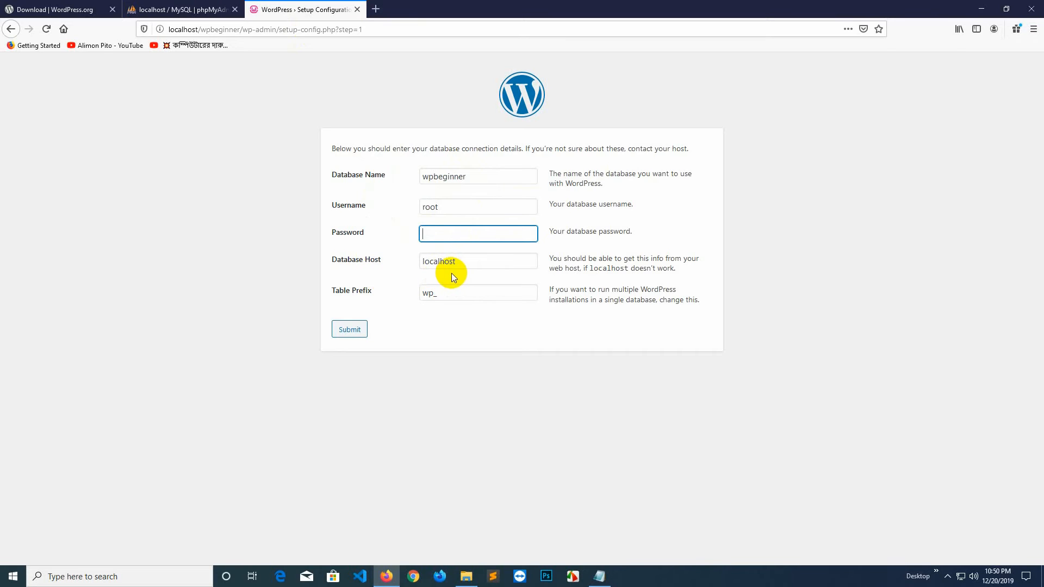
pyautogui.click(471, 263)
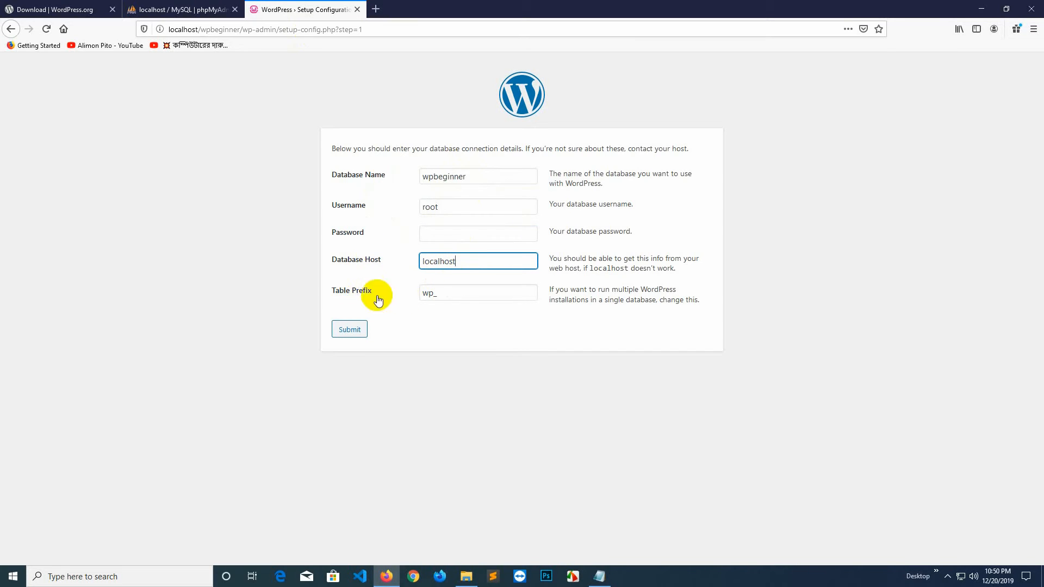
pyautogui.click(437, 297)
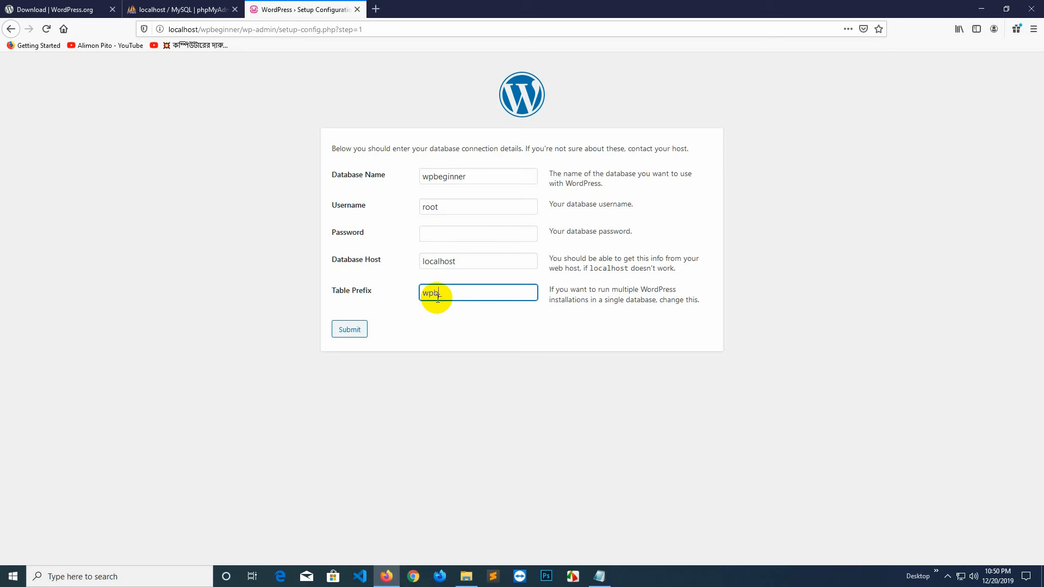
pyautogui.click(425, 321)
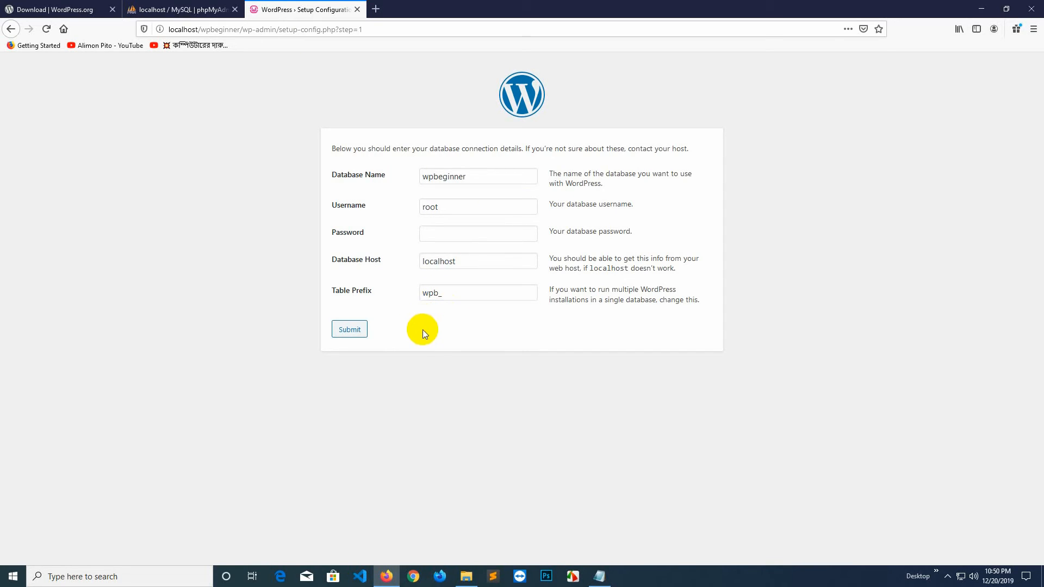
pyautogui.click(351, 331)
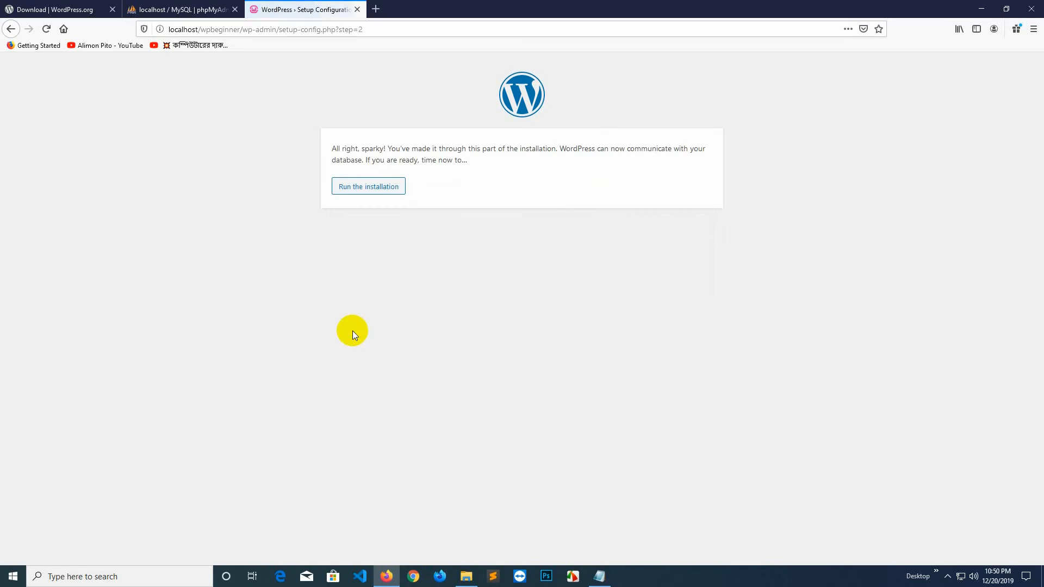
# Run the WordPress installation to reach the Welcome setup page.
pyautogui.click(361, 191)
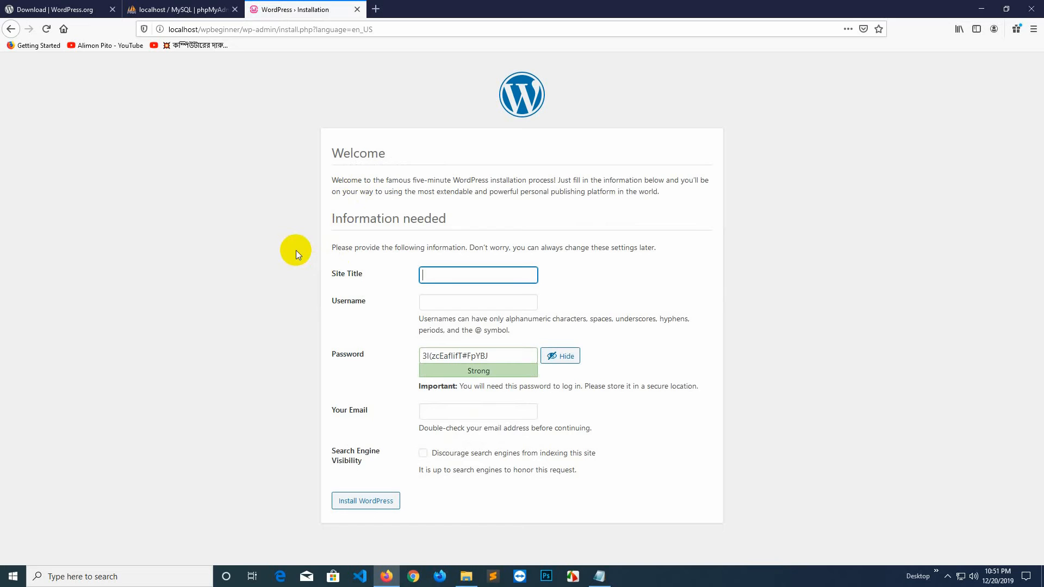
# Set site title 'WP Beginner', username admin, and a custom weak password, confirming its use.
pyautogui.click(425, 275)
pyautogui.write('W')
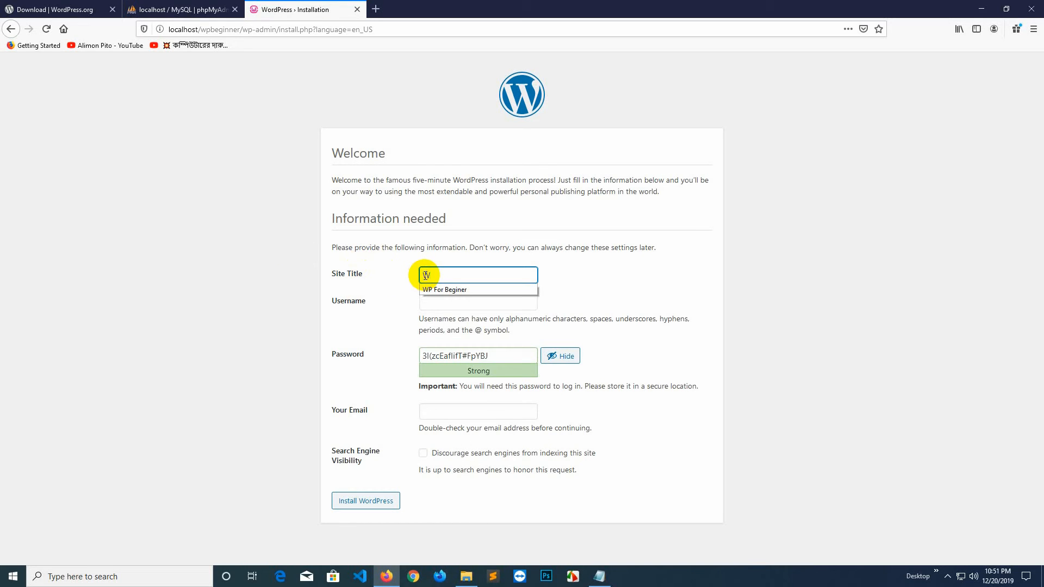
pyautogui.write('P Beginner')
pyautogui.click(446, 298)
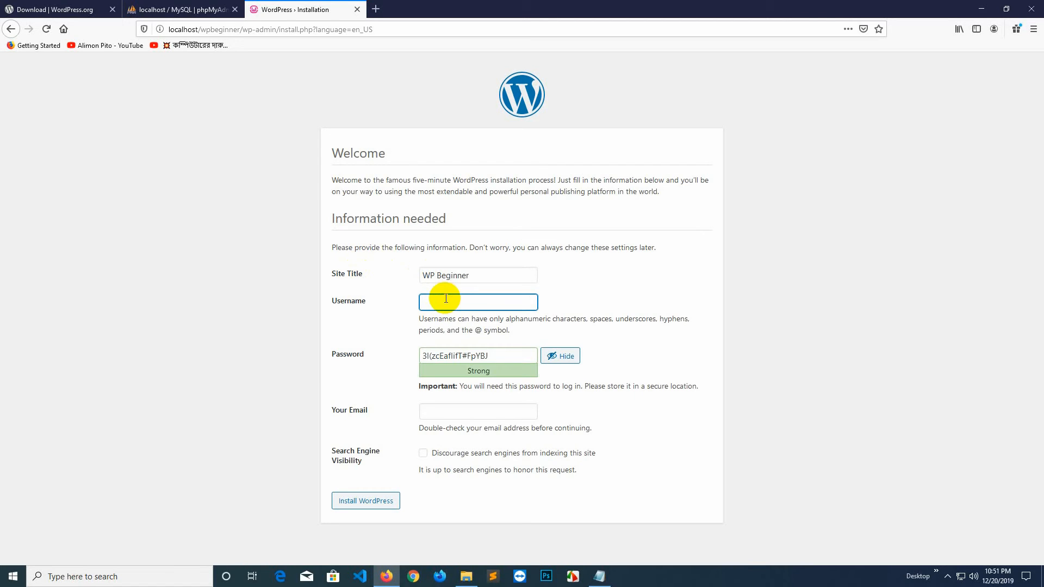
pyautogui.write('admin')
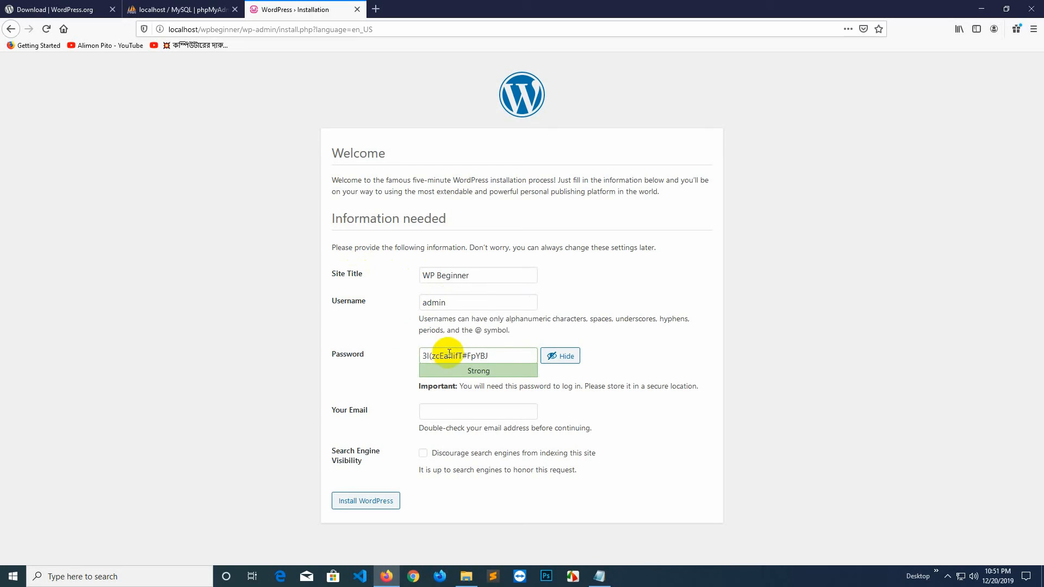
pyautogui.moveTo(489, 356); pyautogui.dragTo(330, 358)
pyautogui.write('ad')
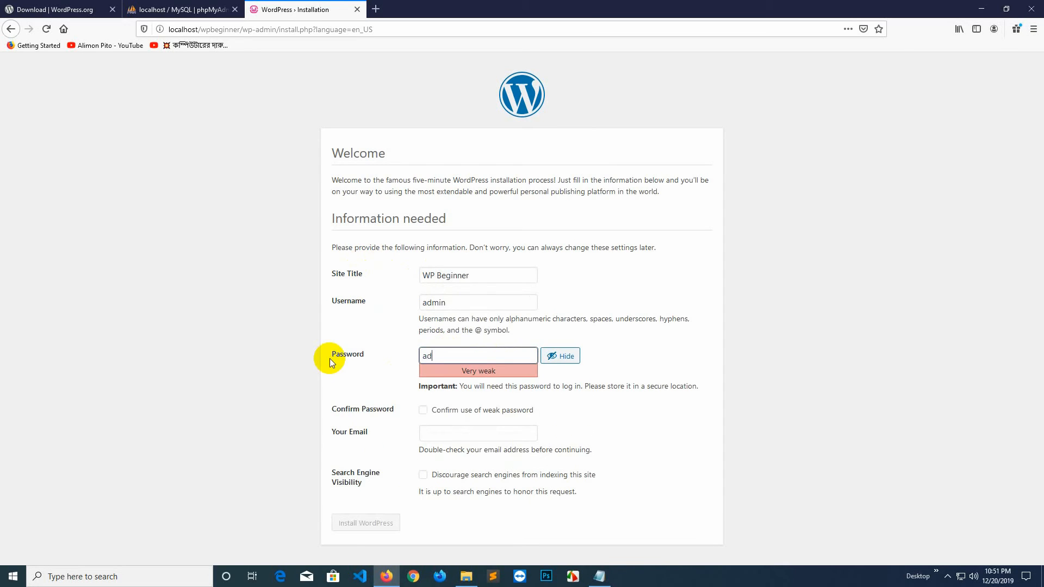
pyautogui.write('min123')
pyautogui.click(424, 410)
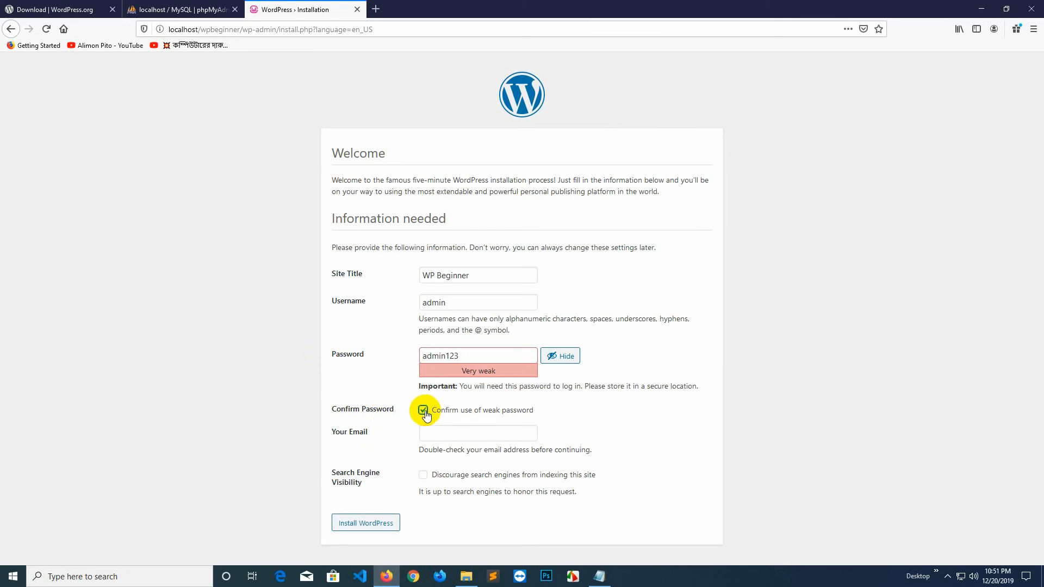
# Enter the administrator's e-mail, install WordPress, and decline Firefox's save-login prompt.
pyautogui.click(428, 435)
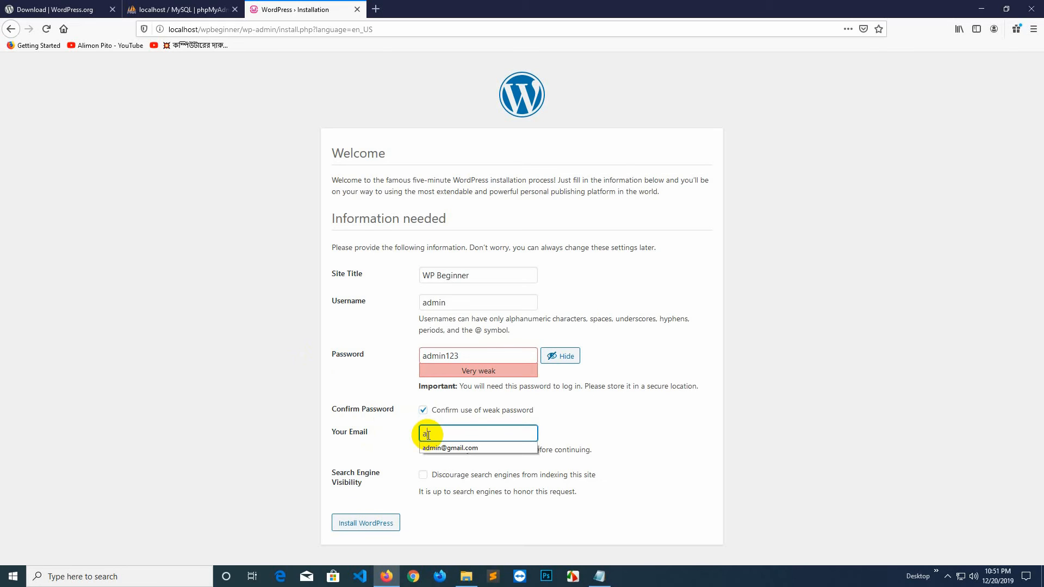
pyautogui.click(412, 532)
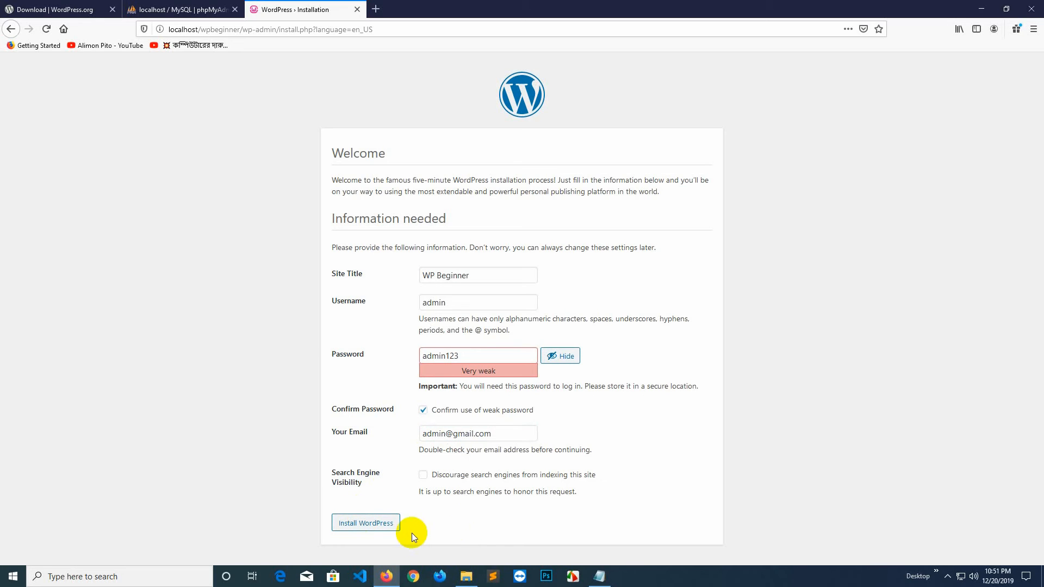
pyautogui.click(358, 527)
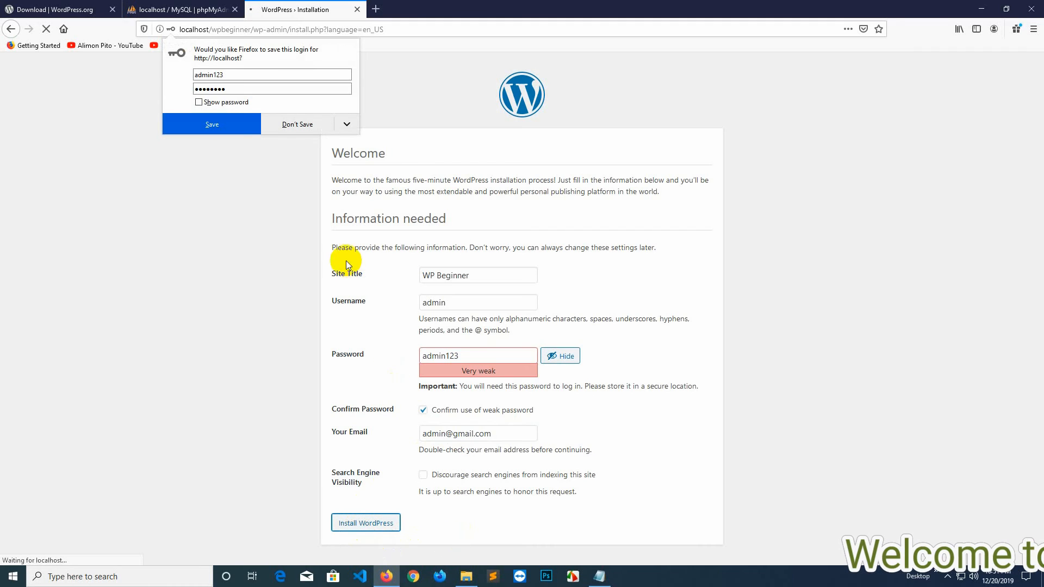
pyautogui.click(294, 125)
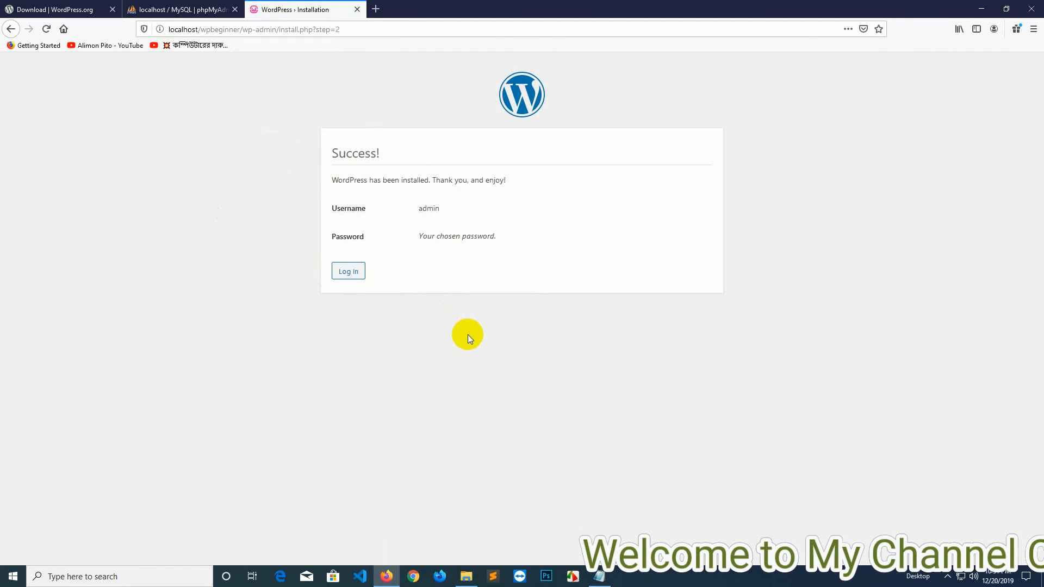
# Log in as admin with the account password, revealing it to check before submitting.
pyautogui.click(348, 273)
pyautogui.click(503, 240)
pyautogui.write('admin')
pyautogui.press('Tab')
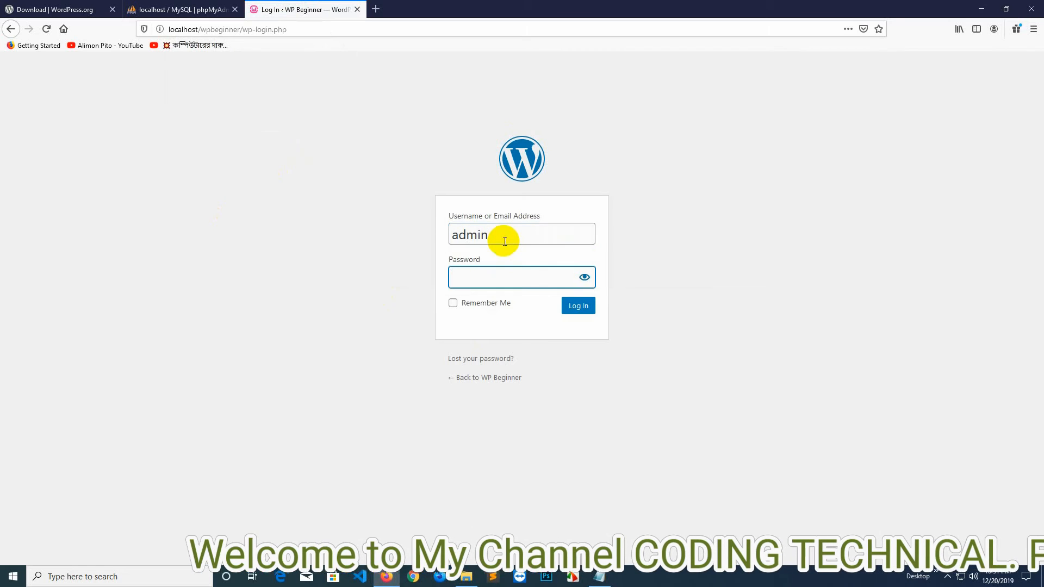
pyautogui.write('12345678')
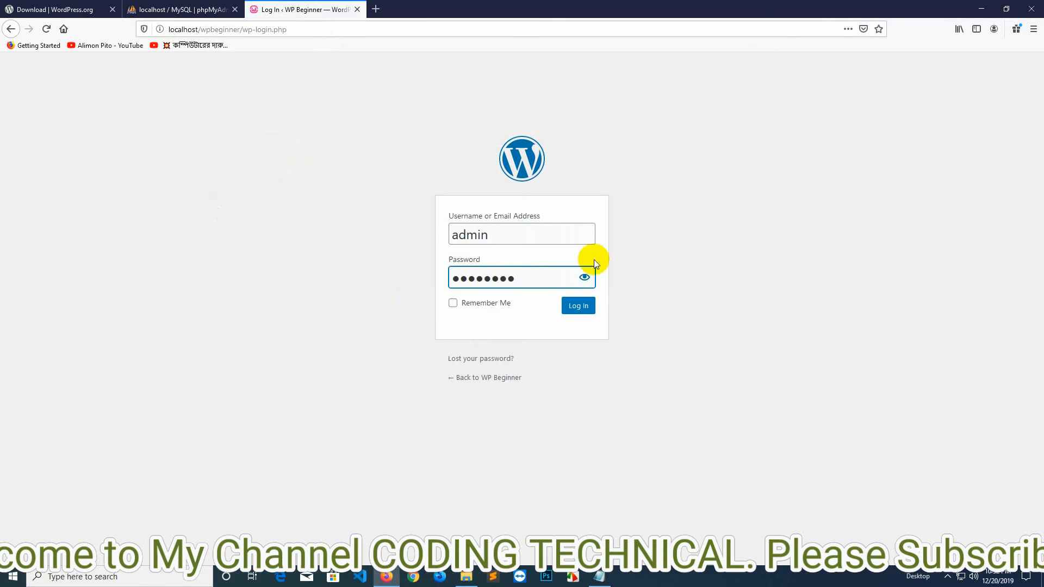
pyautogui.click(585, 277)
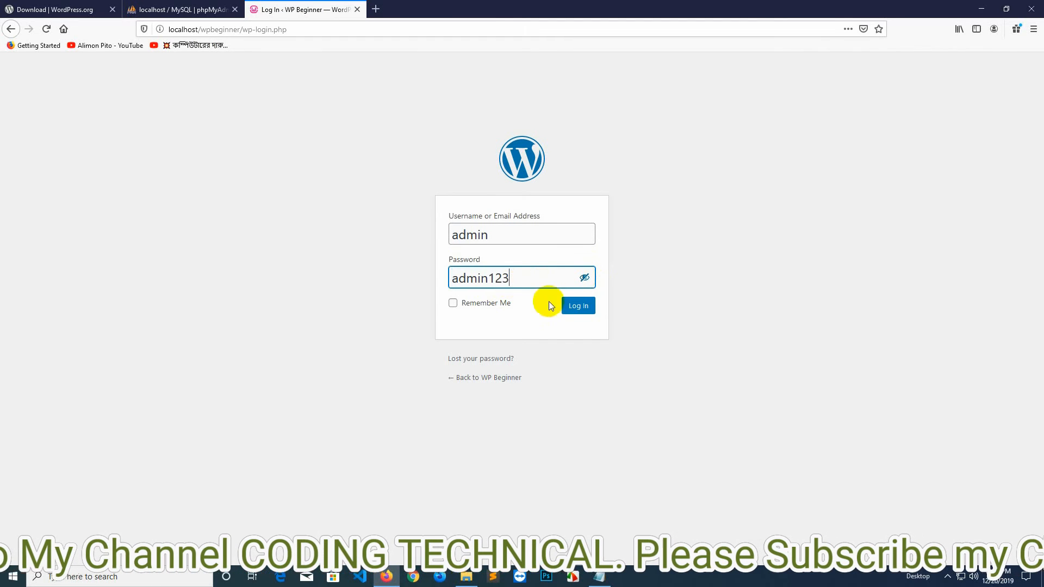
pyautogui.click(573, 306)
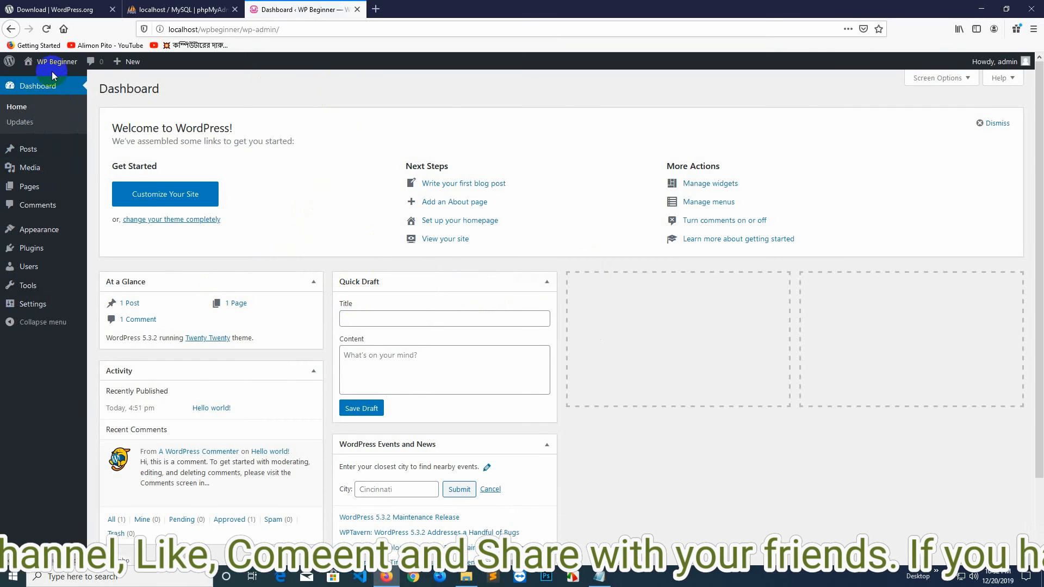
# Open Visit Site from the WP Beginner admin-bar menu in a new tab and switch to it.
pyautogui.moveTo(51, 69)
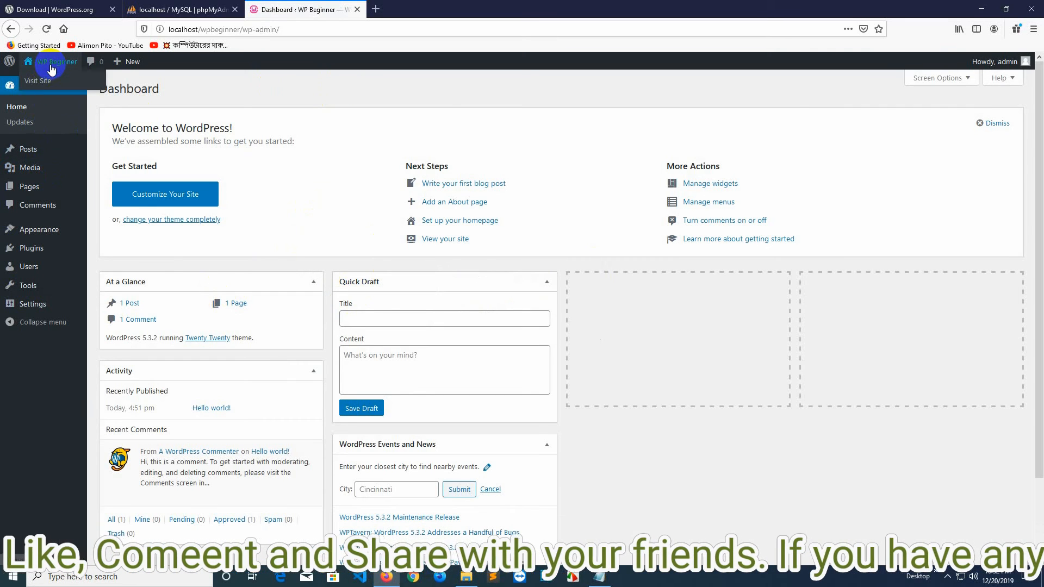
pyautogui.rightClick(37, 87)
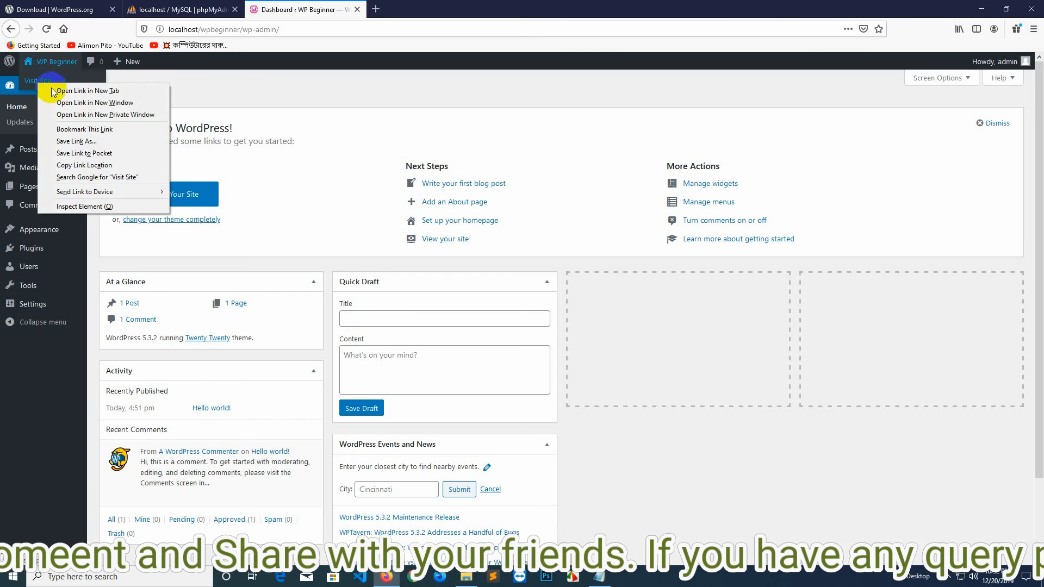
pyautogui.click(73, 89)
pyautogui.click(424, 11)
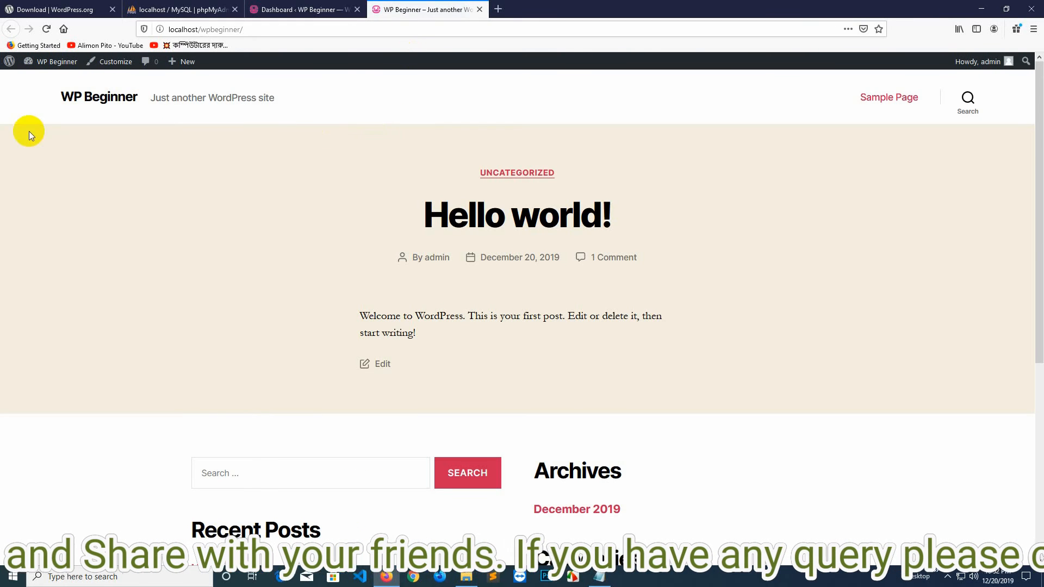
# Scroll through the Hello world! front page, then return to the Dashboard tab.
pyautogui.scroll(-5, 588, 344)
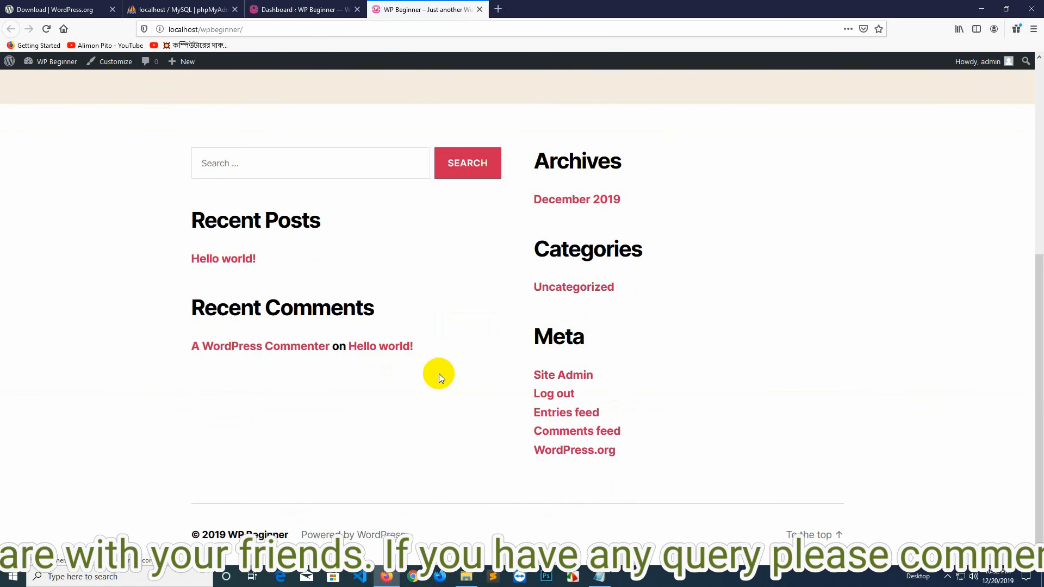
pyautogui.scroll(5, 436, 370)
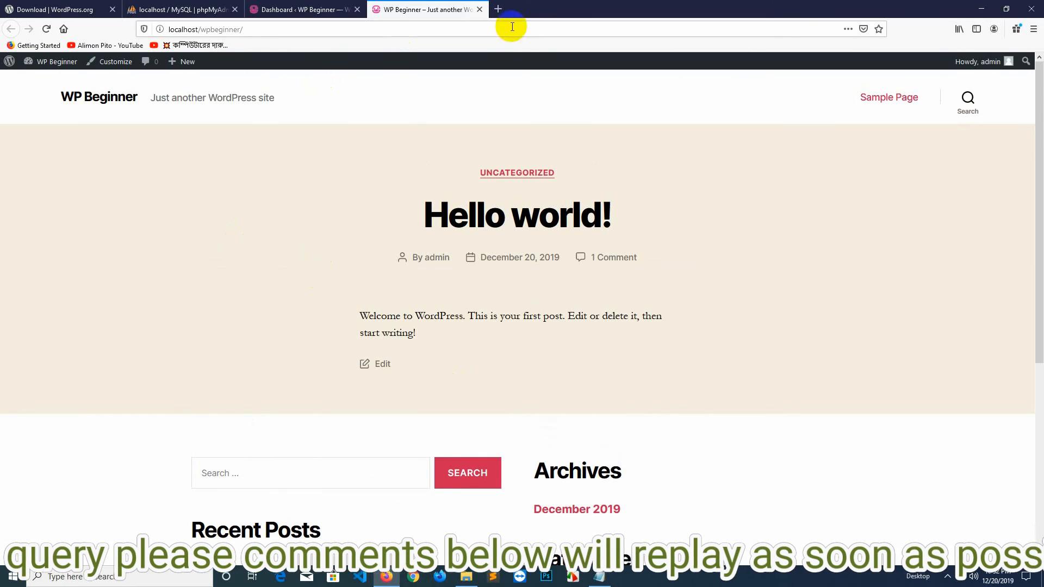
pyautogui.click(304, 9)
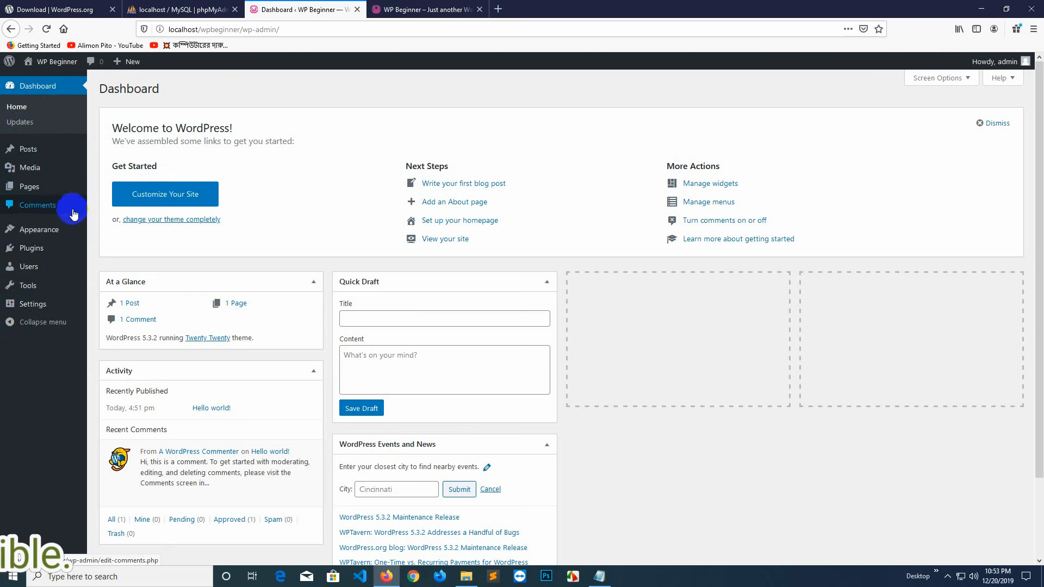
# Close the Download | WordPress.org tab and the WP Beginner front-page tab.
pyautogui.moveTo(31, 234)
pyautogui.moveTo(64, 252)
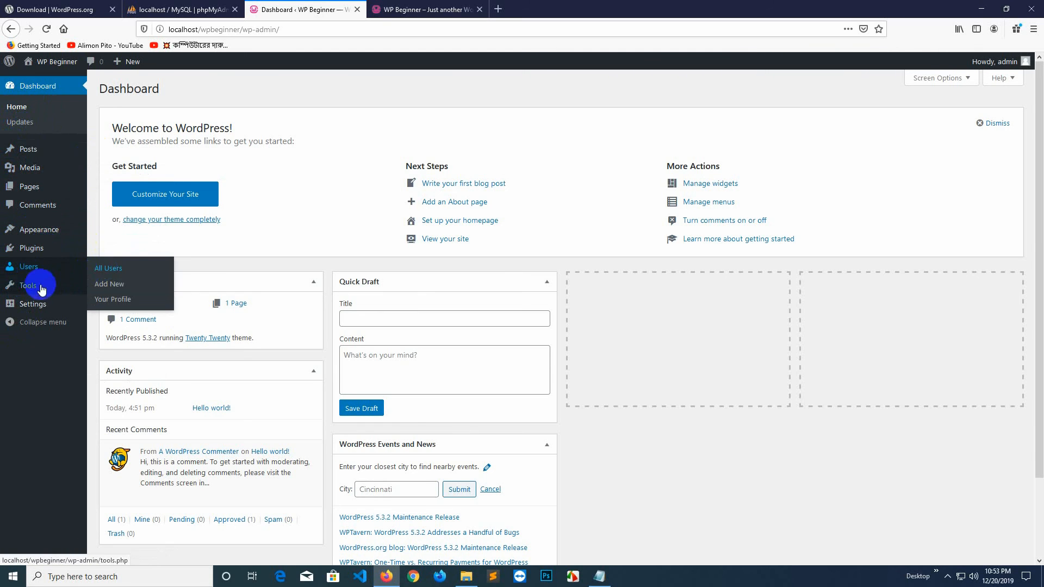
pyautogui.moveTo(29, 293)
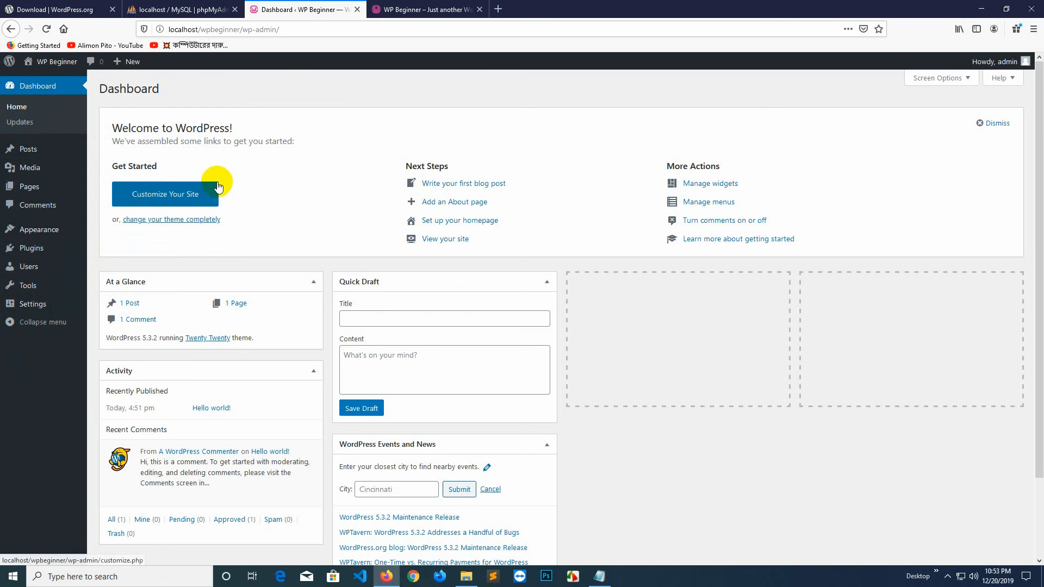
pyautogui.click(387, 9)
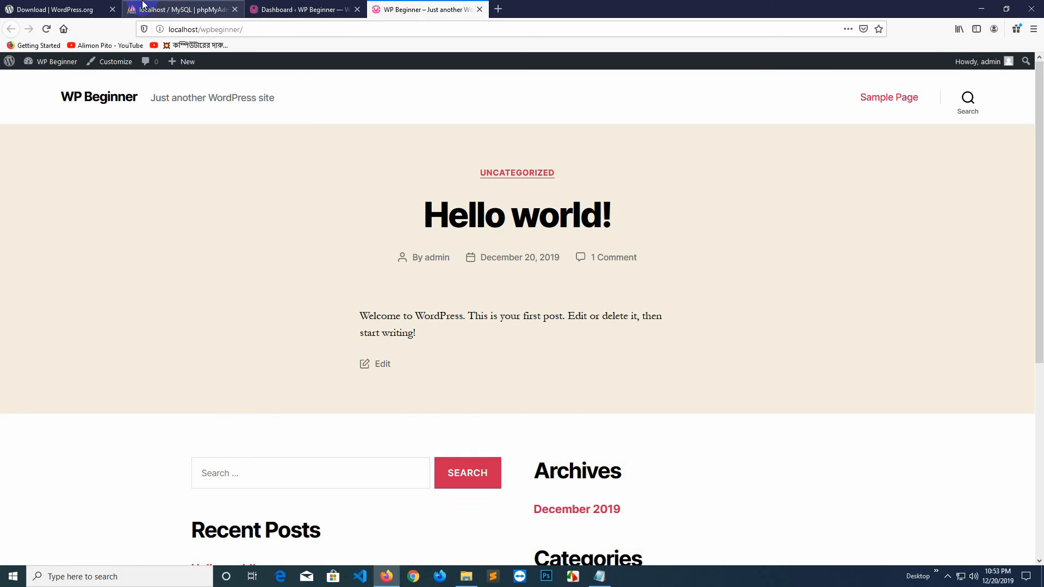
pyautogui.click(108, 9)
pyautogui.click(113, 9)
pyautogui.click(280, 9)
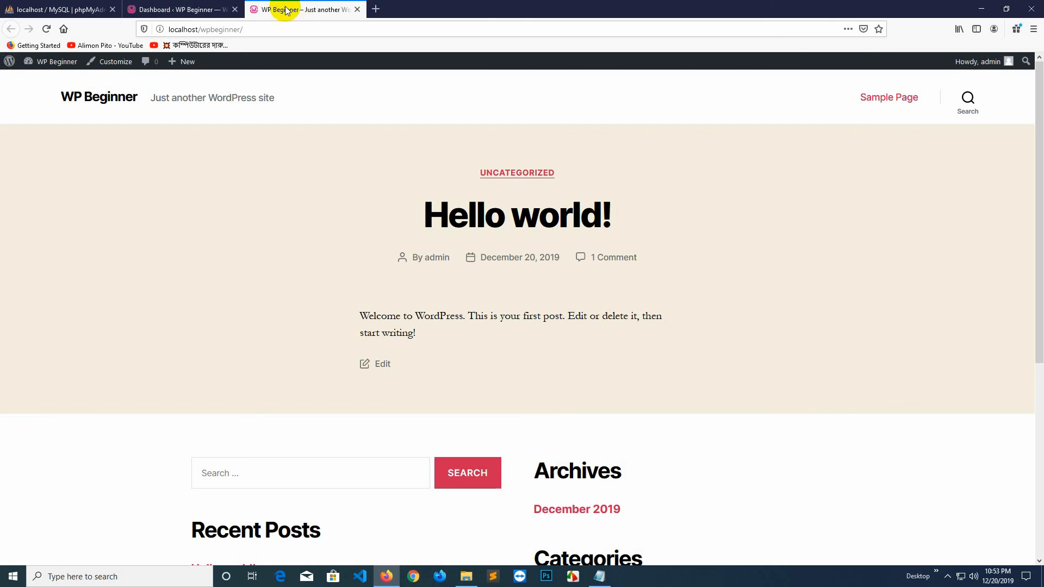
pyautogui.click(357, 10)
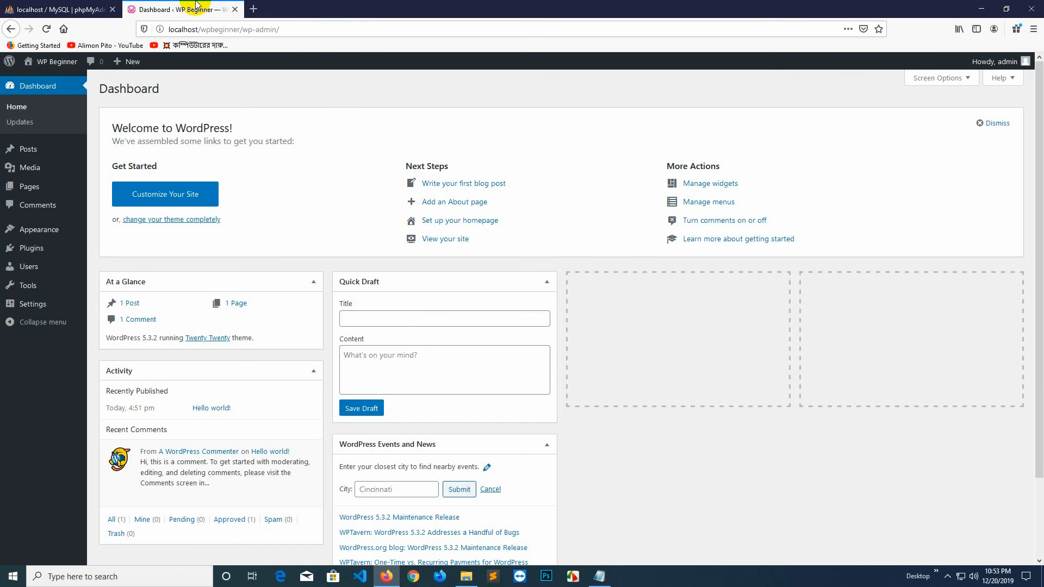